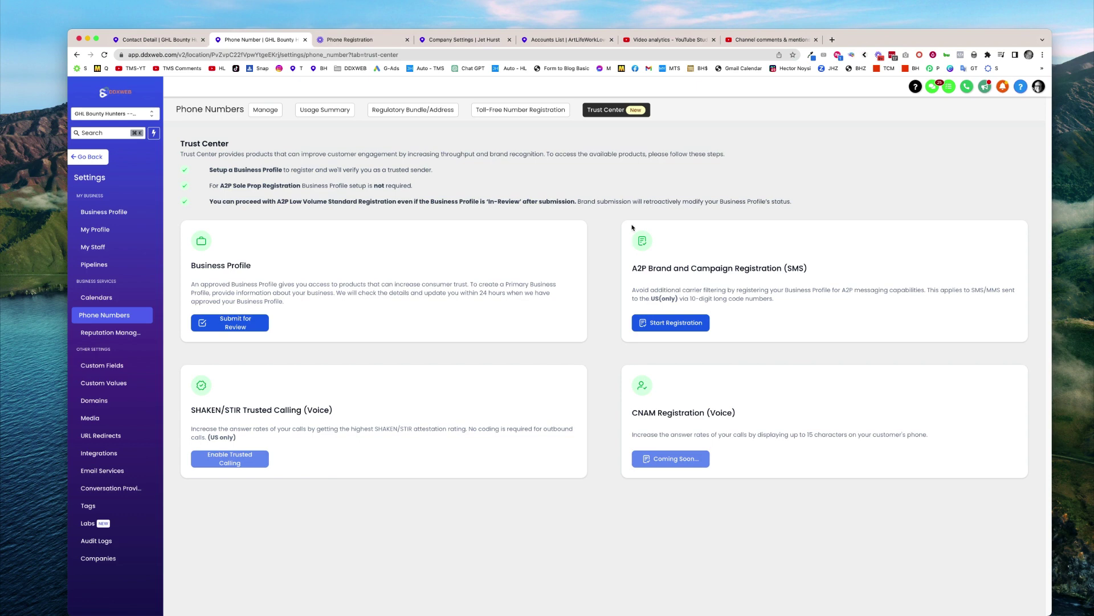
Dismiss the A2P registration prompt and start a new Checkbox custom field named 'SMS Consent'
left_click(660, 328)
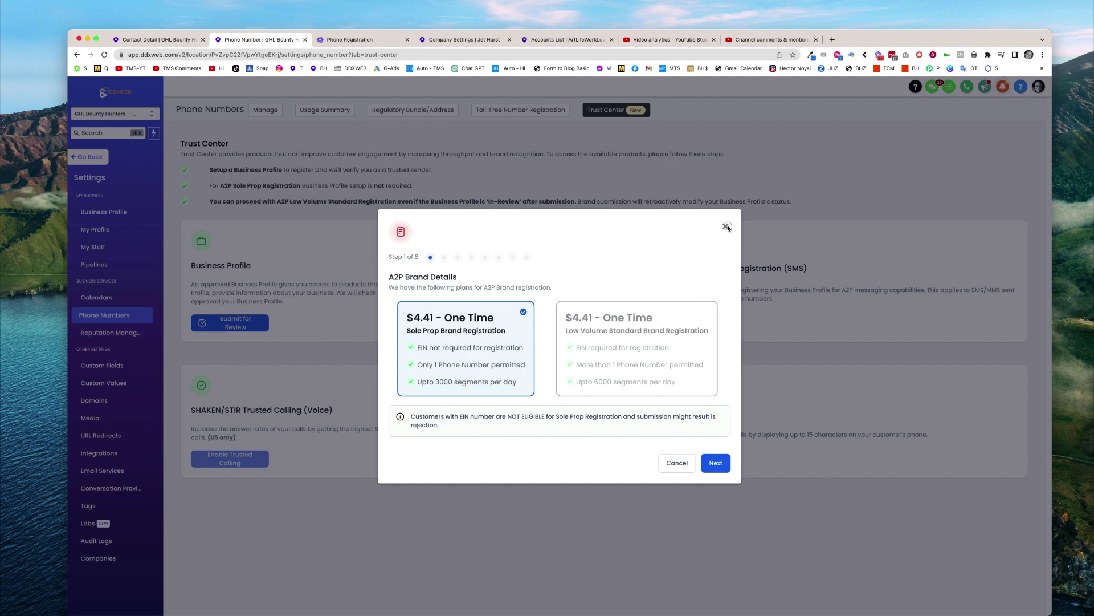
left_click(726, 226)
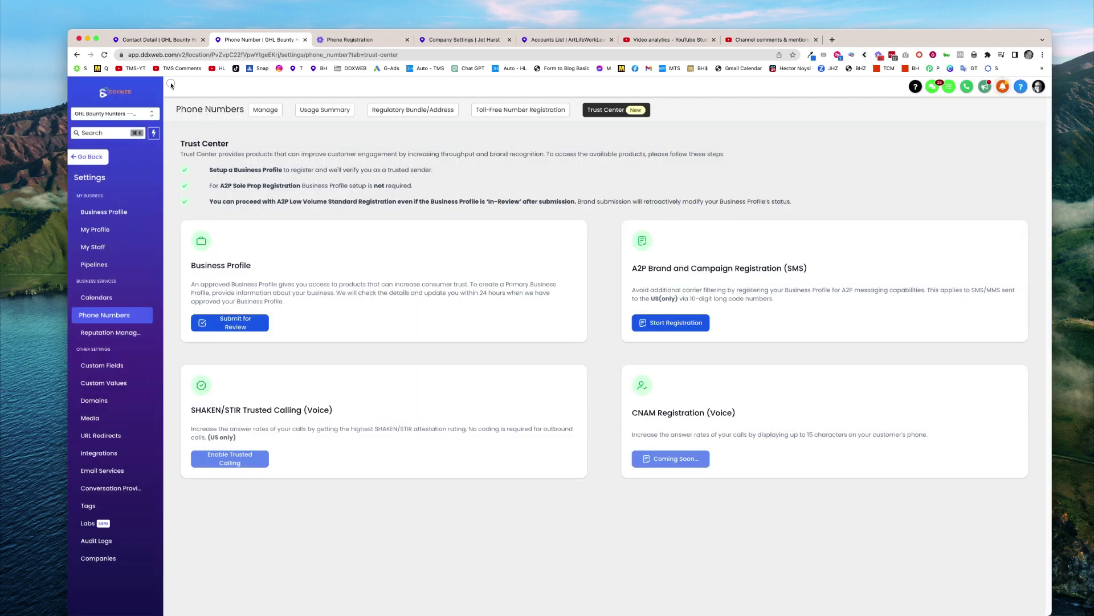
left_click(98, 365)
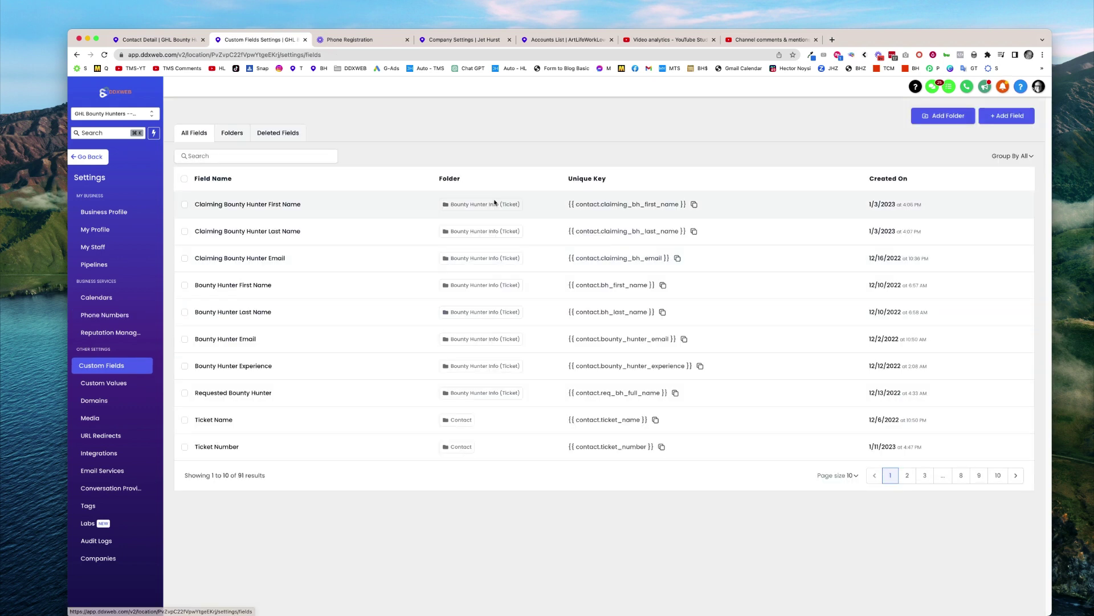
left_click(1016, 123)
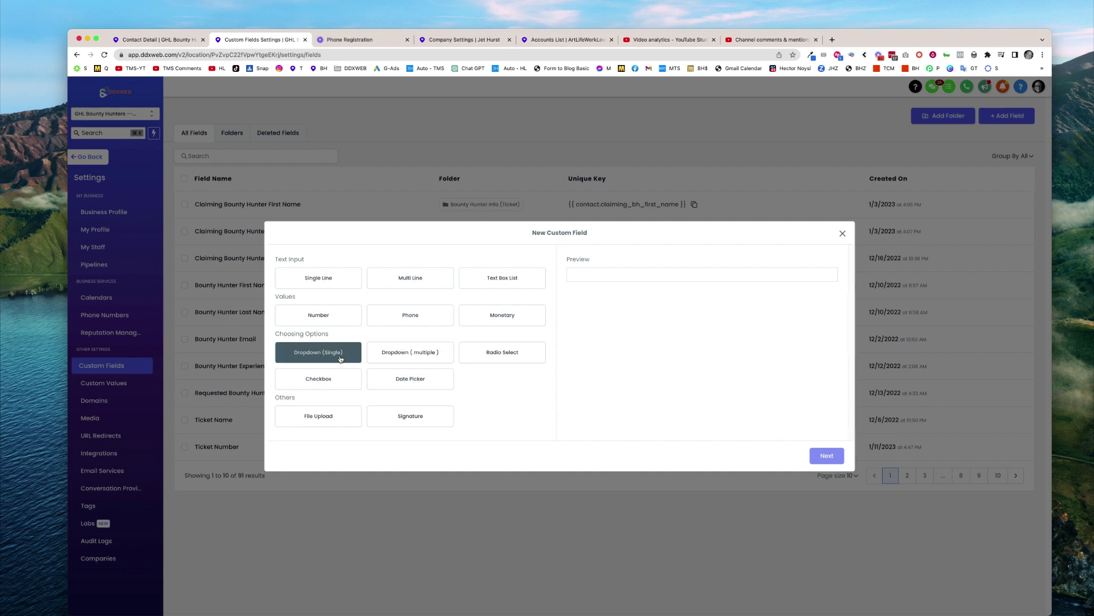
left_click(318, 385)
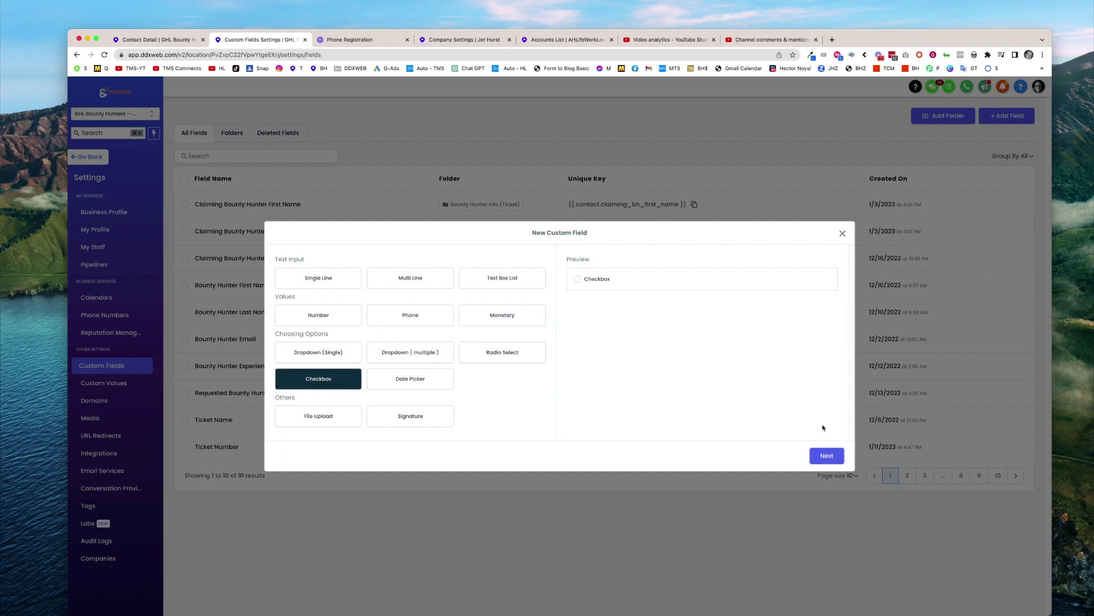
left_click(822, 456)
left_click(313, 310)
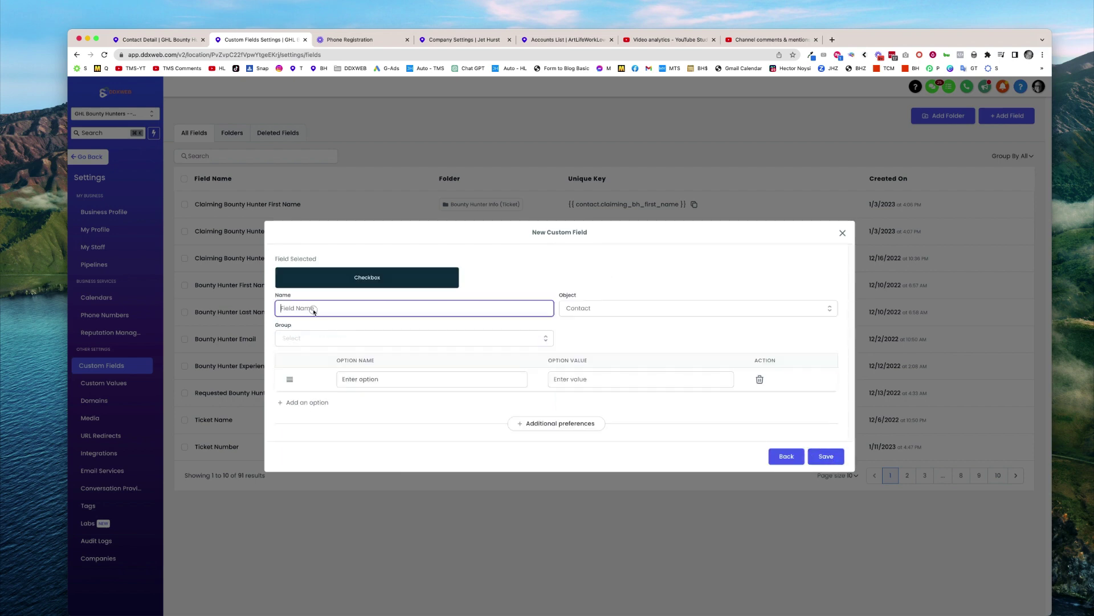
type("SMS Consent")
Put the field in the Contact group with option 'Yes, I agree to receive SMS Messages' and save it
left_click(296, 338)
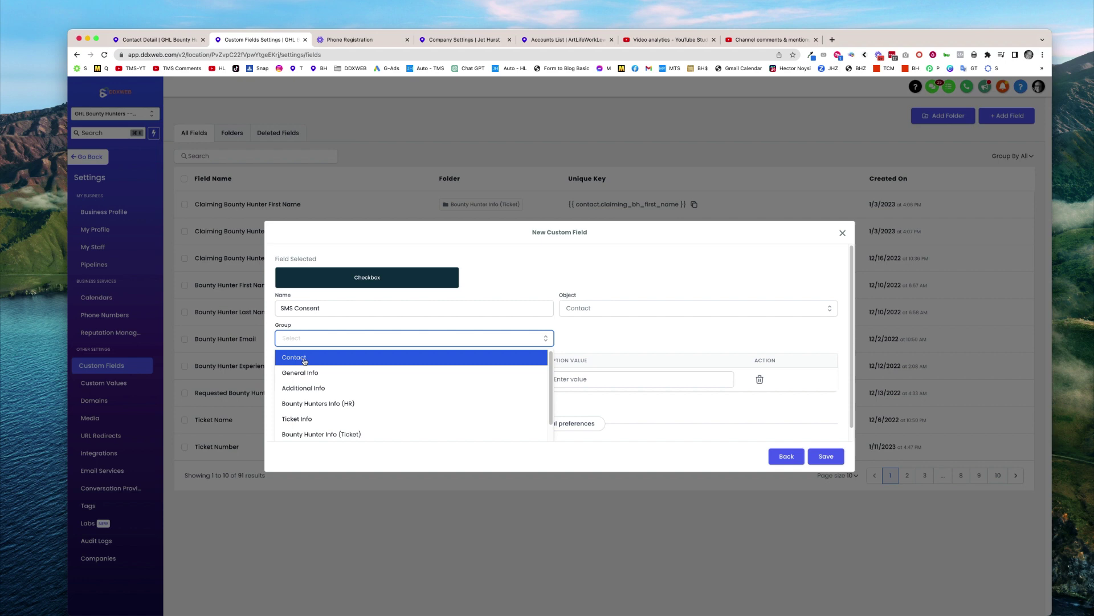
left_click(306, 359)
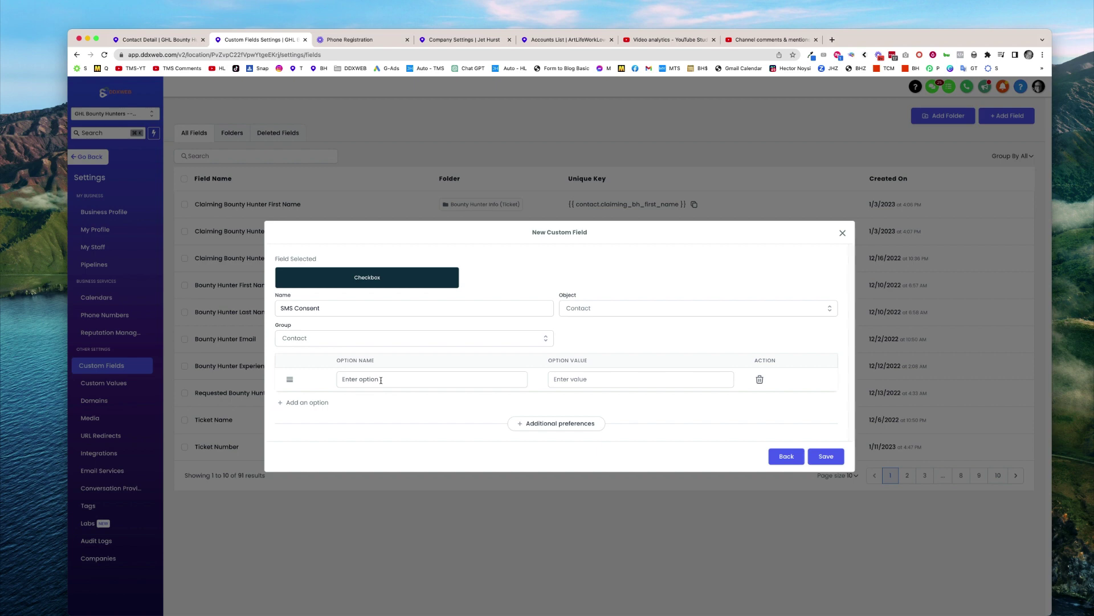
left_click(381, 380)
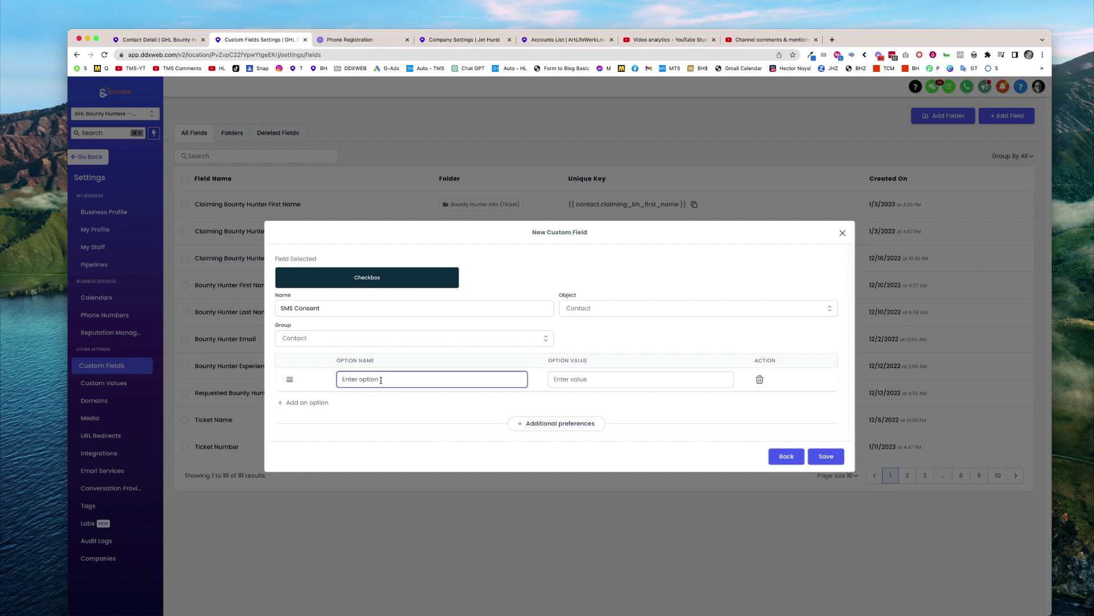
type("Yes")
type(", I agree to receiving S")
key("BackSpace")
key("BackSpace")
key("BackSpace")
type("e ")
type("SMS MEssa")
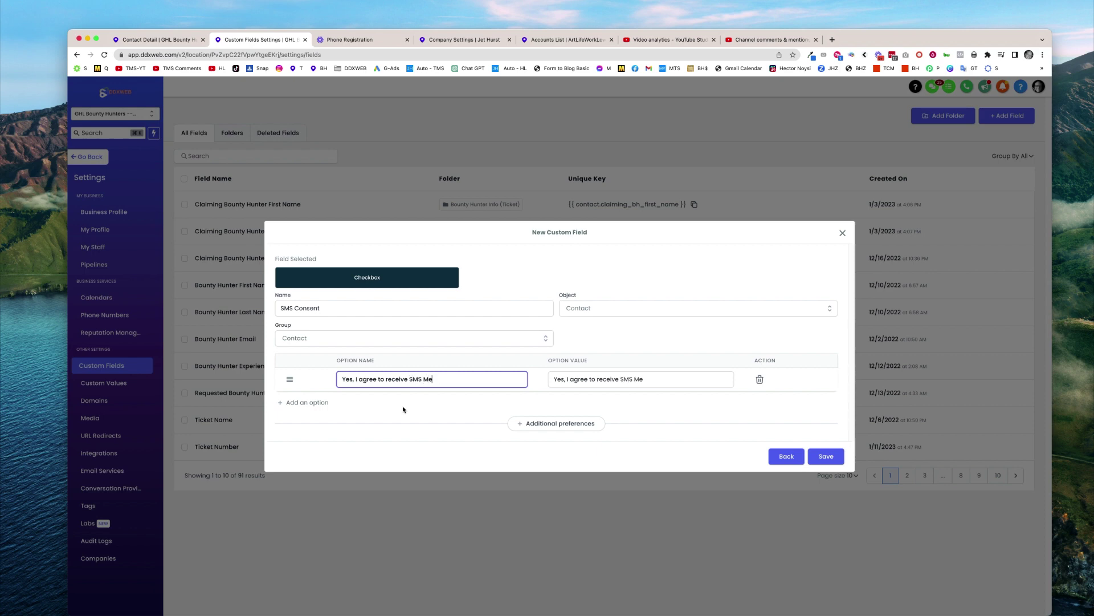
type("ges")
left_click(703, 417)
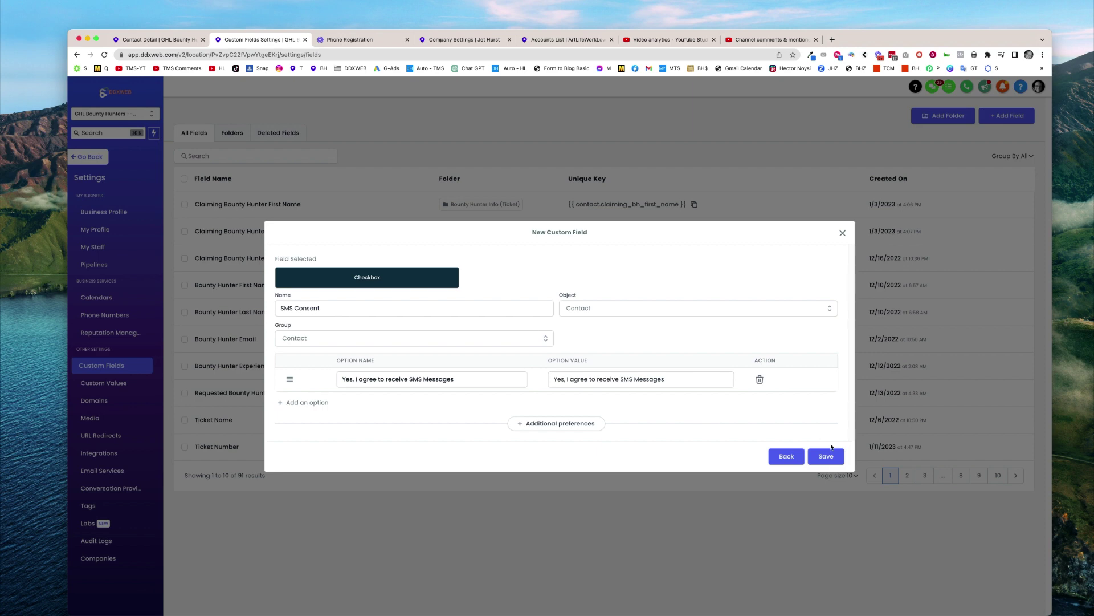
left_click(831, 456)
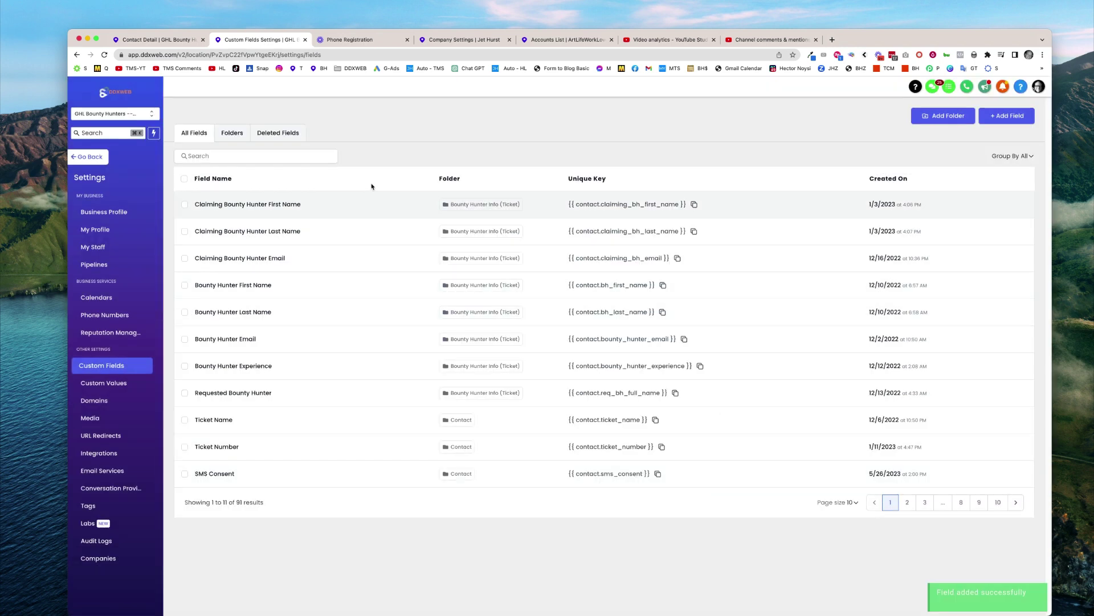
List all Contact folder fields on one page and drag SMS Consent between Phone and Date Of Birth
left_click(232, 134)
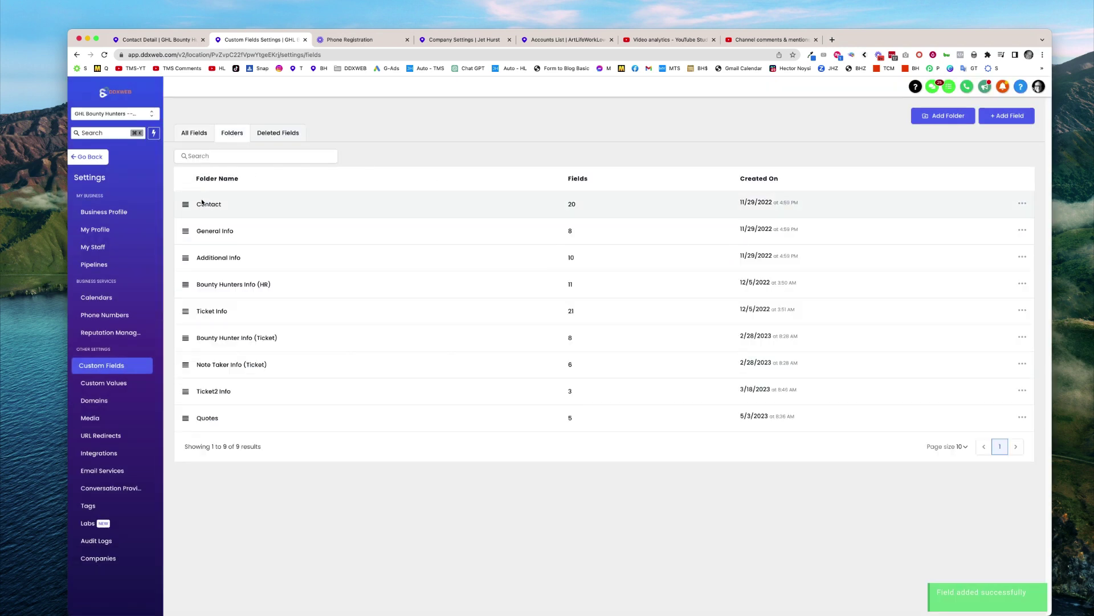
left_click(206, 204)
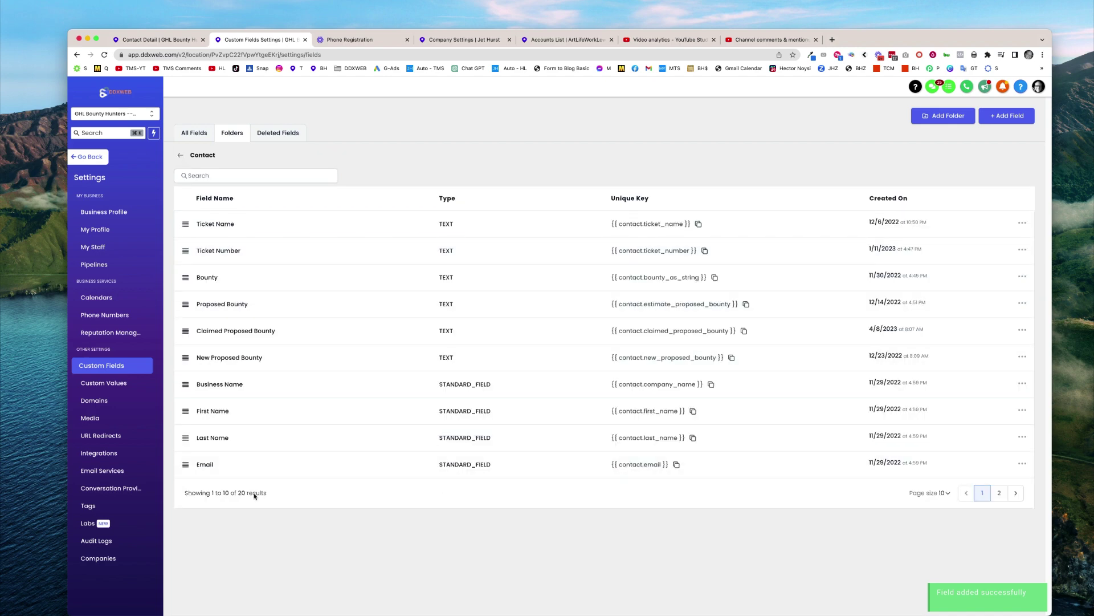
left_click(944, 493)
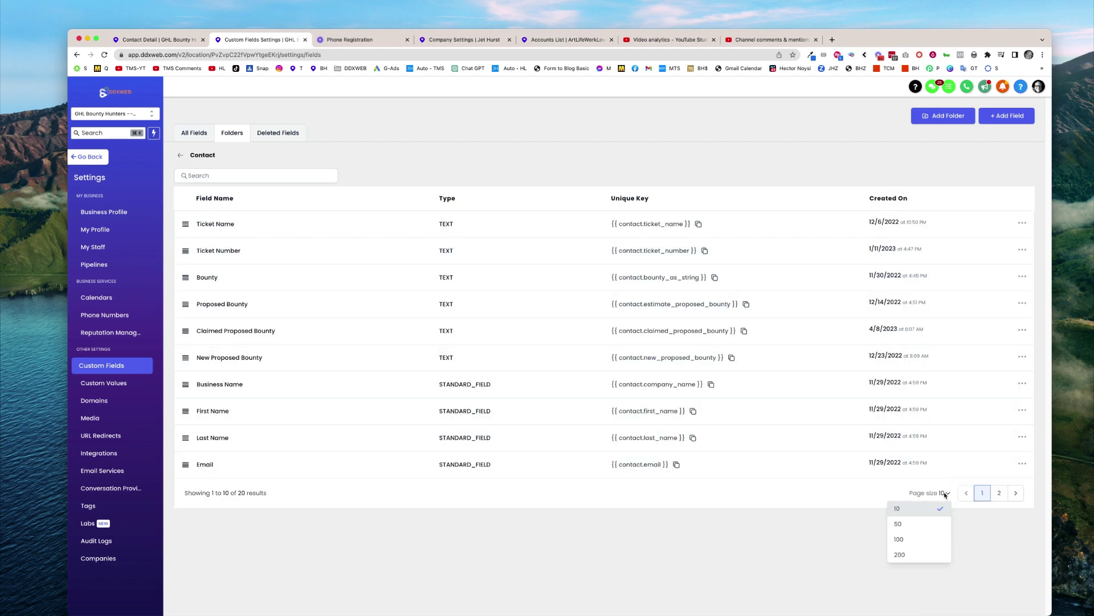
left_click(904, 539)
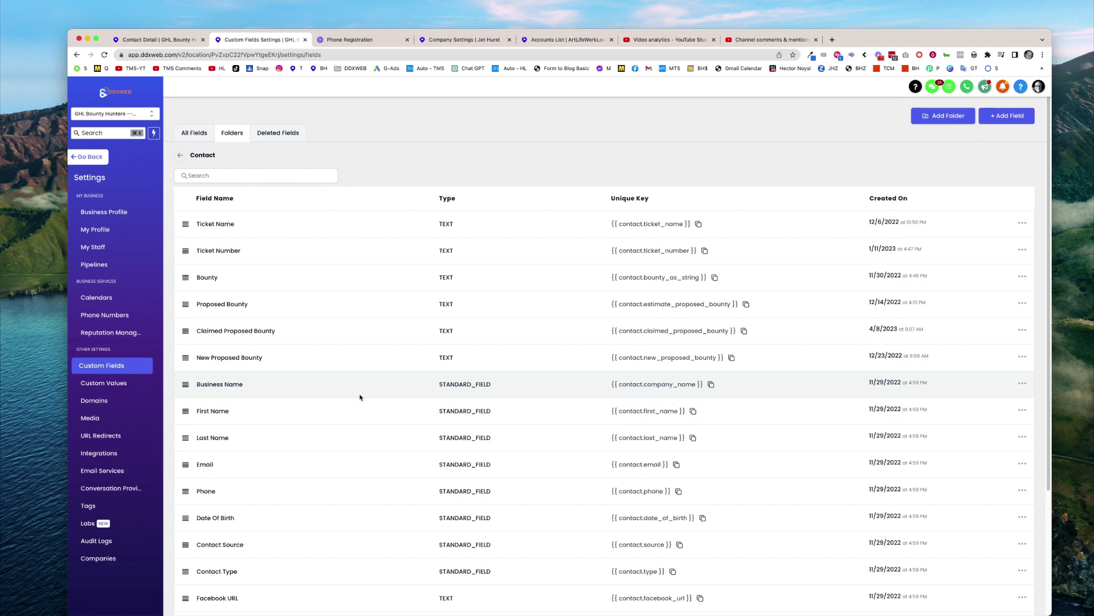
scroll(359, 396, "down", 3)
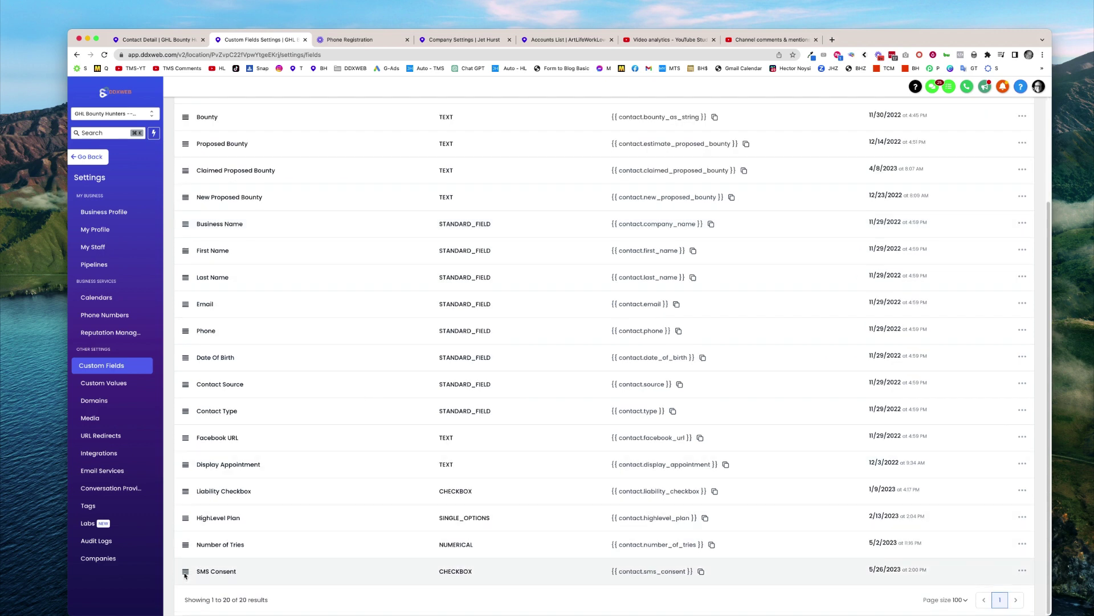
left_click_drag(185, 572, 190, 154)
scroll(251, 220, "up", 3)
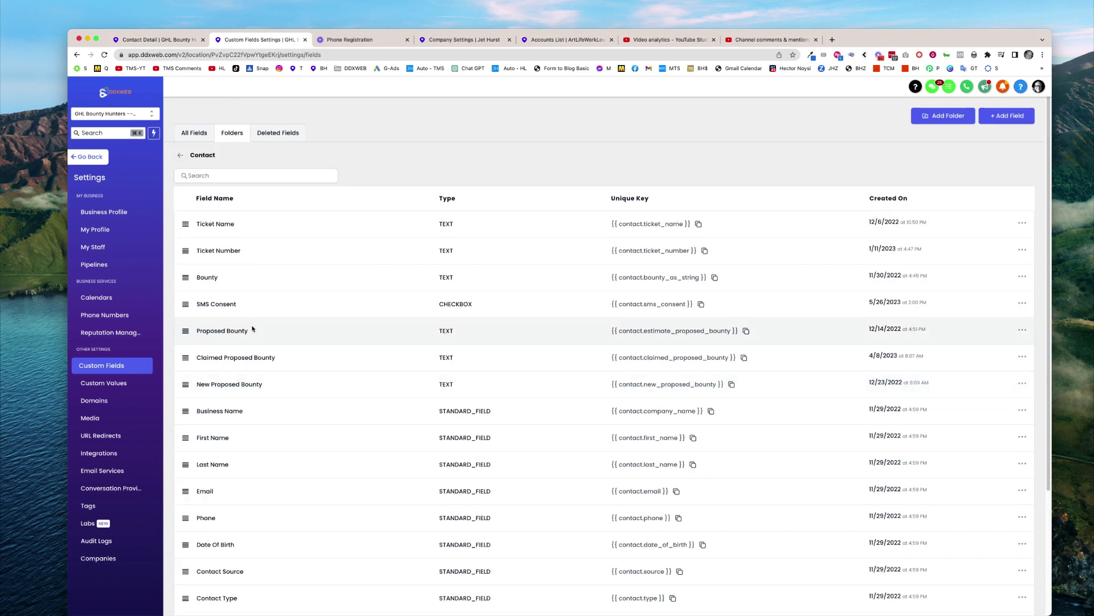
left_click_drag(183, 308, 182, 534)
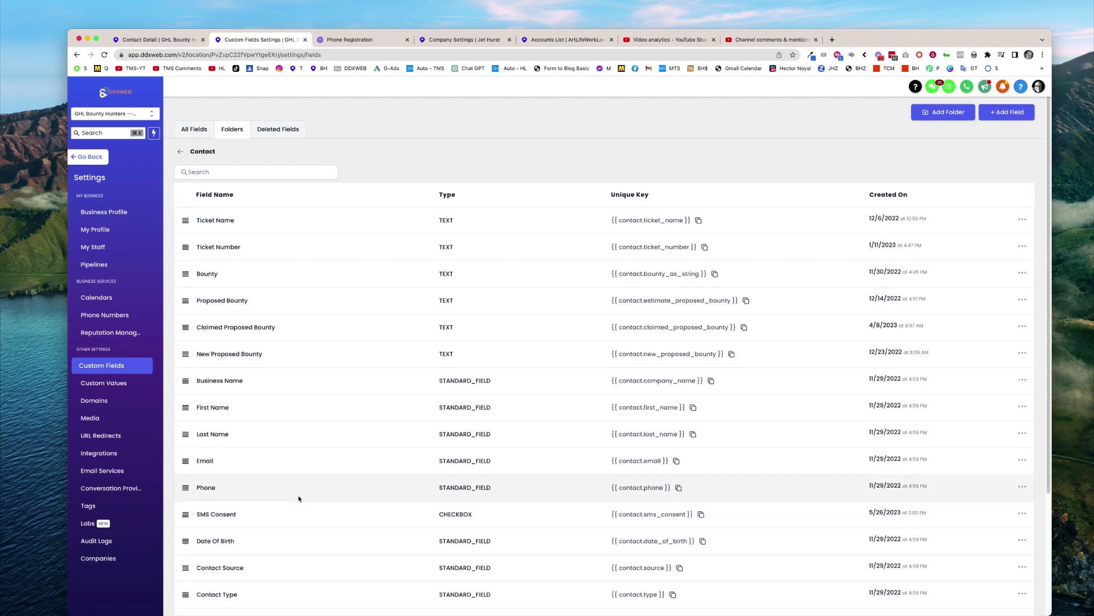
scroll(298, 497, "down", 5)
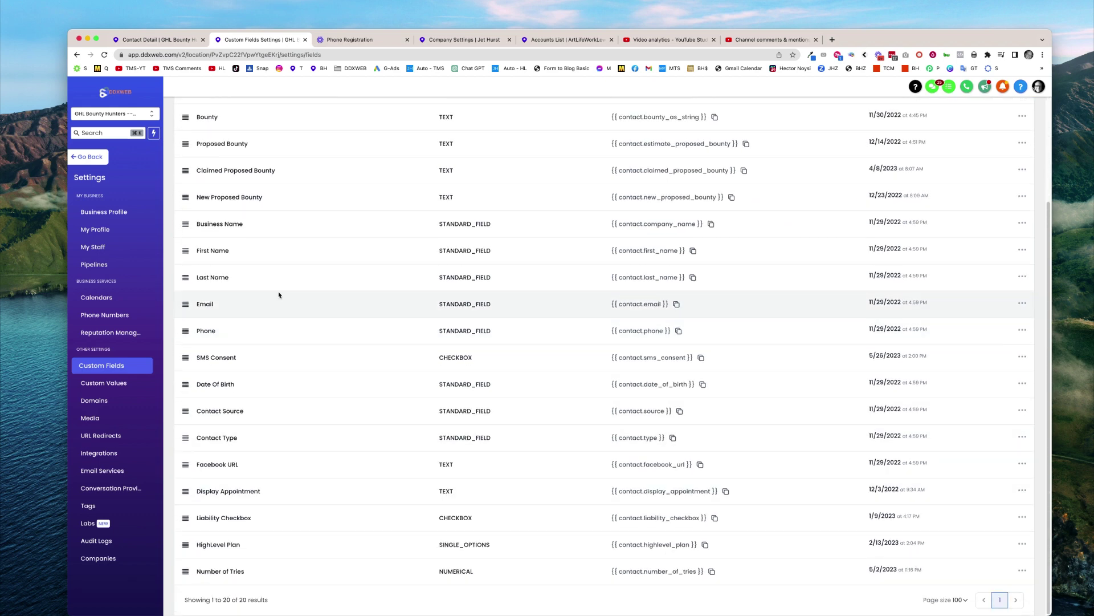
Go from settings to Sites > Forms > Builder and open On Demand Waiter Form in Forms for Customers
left_click(94, 160)
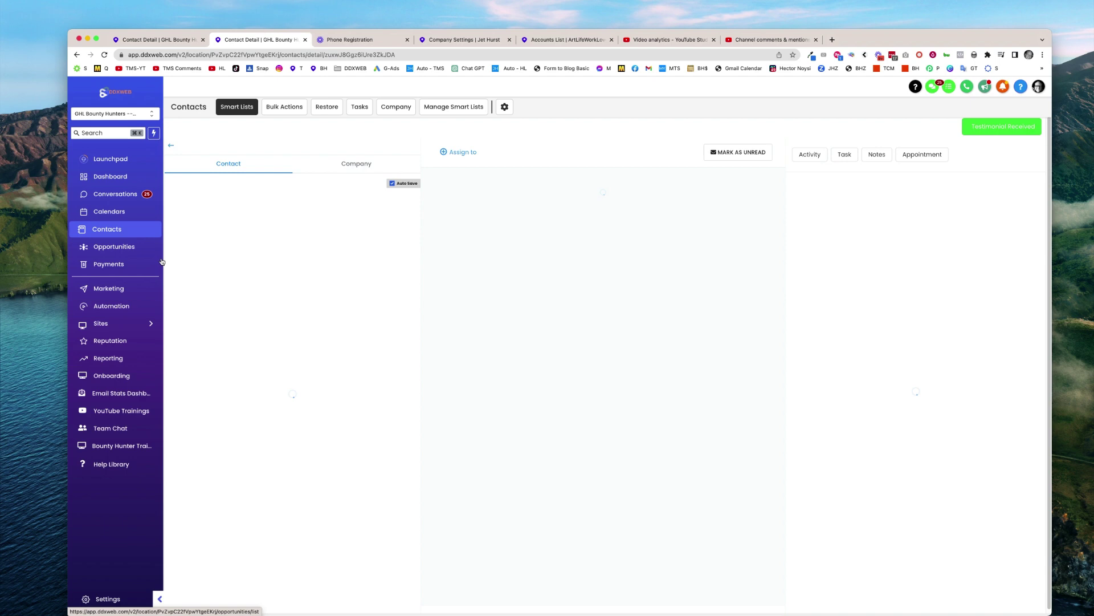
left_click(142, 324)
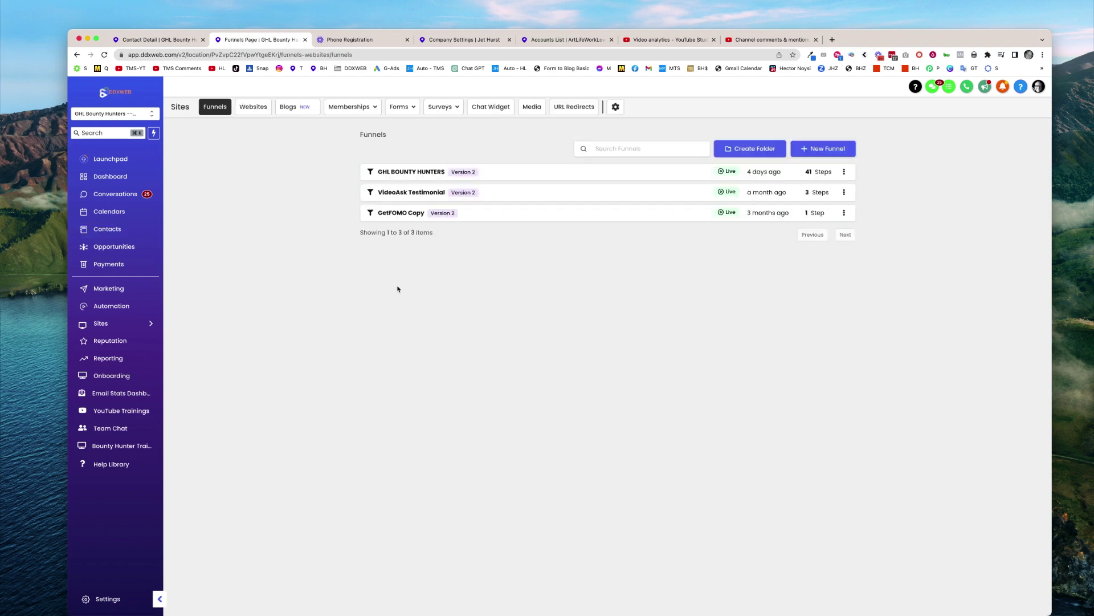
left_click(402, 106)
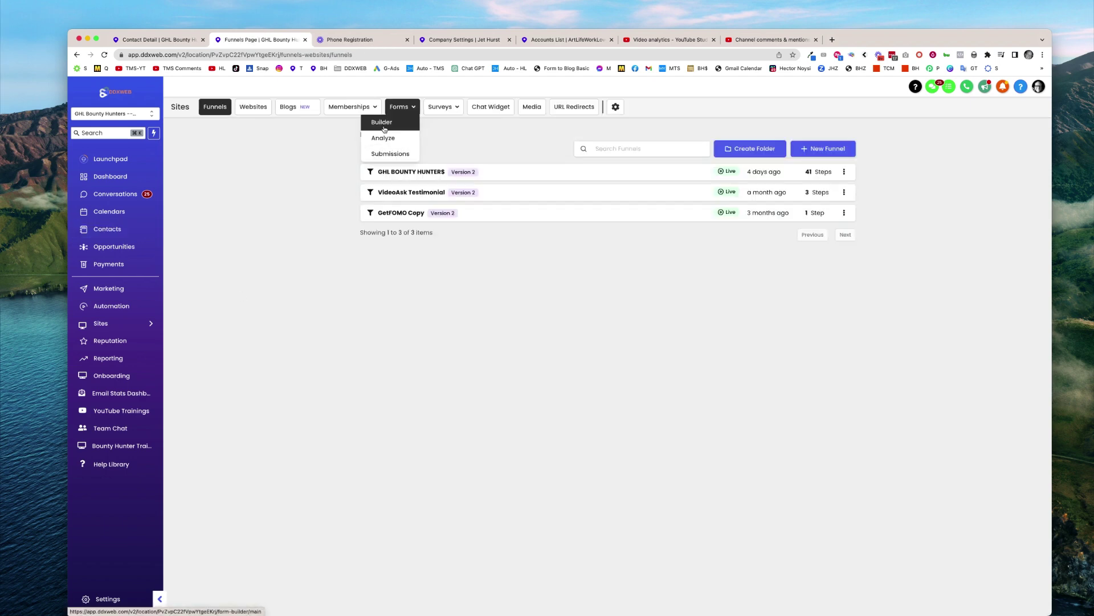
left_click(384, 129)
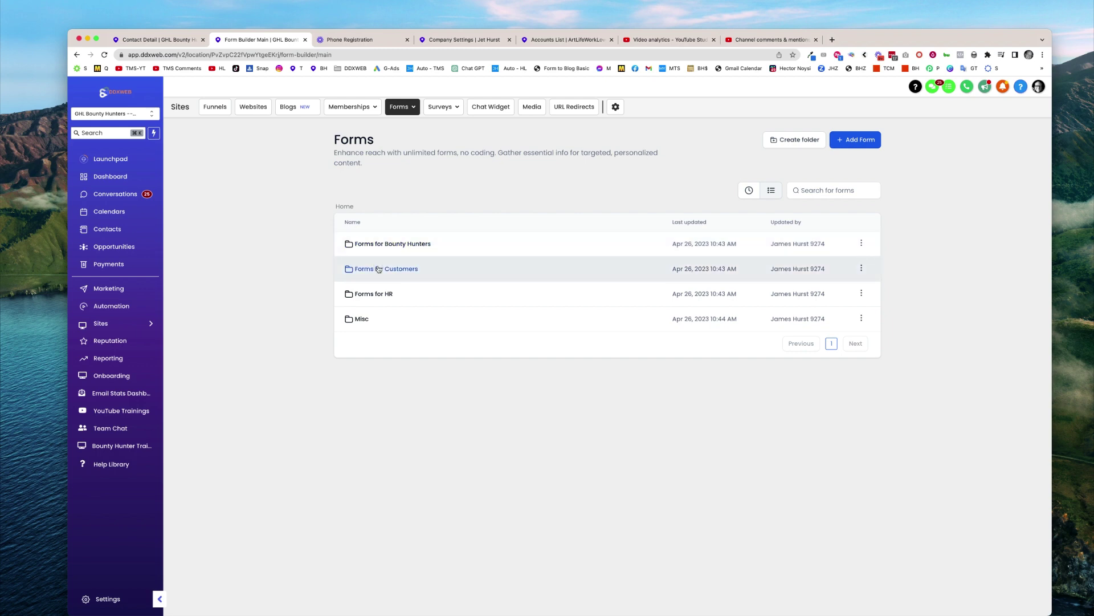
left_click(379, 269)
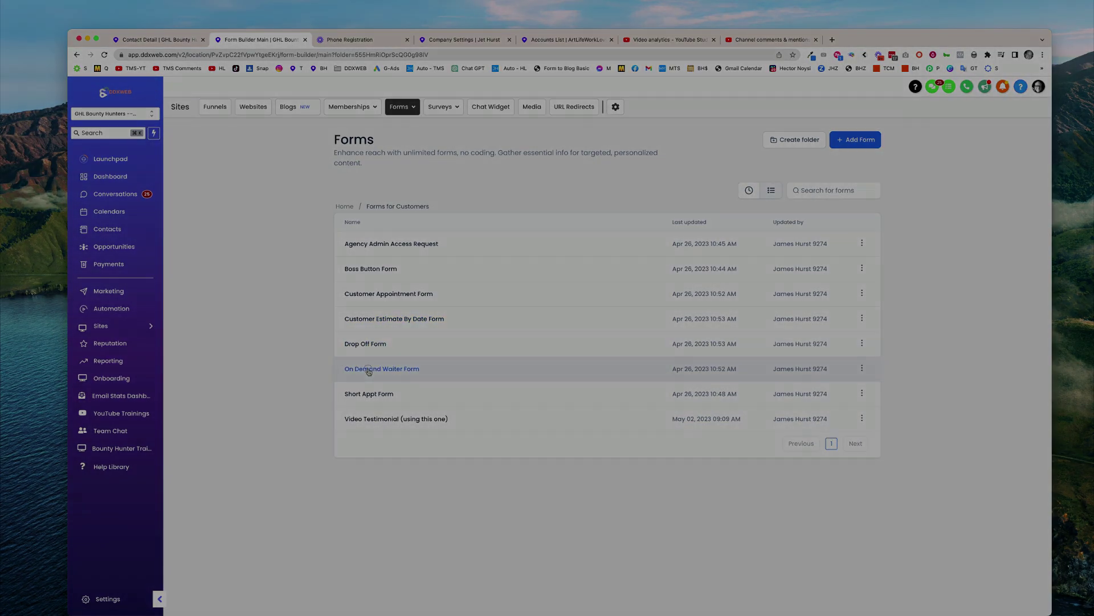
left_click(368, 369)
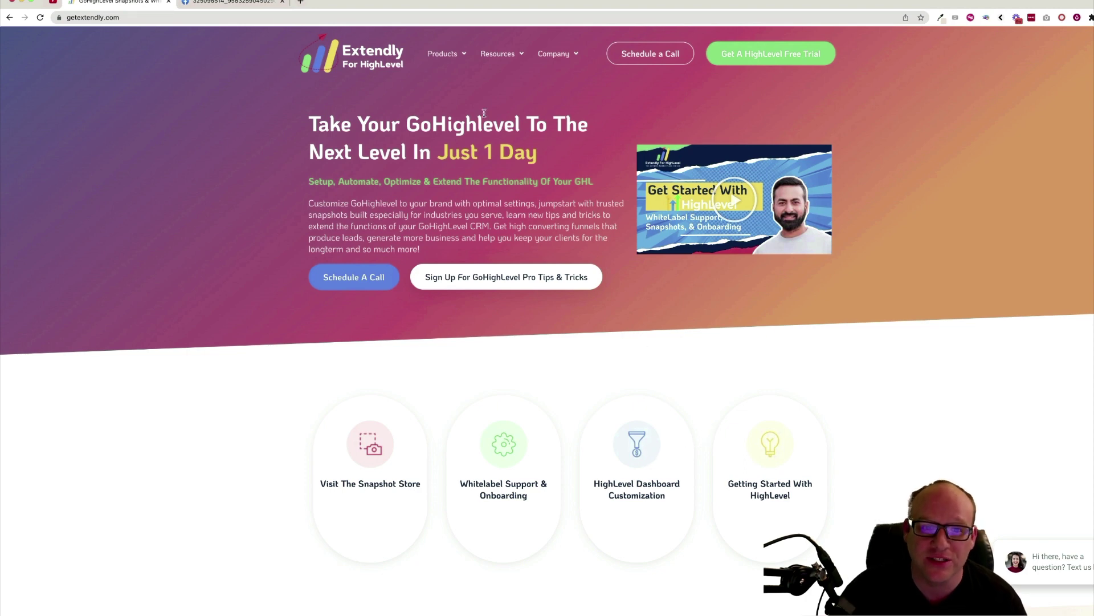
mouse_move(445, 54)
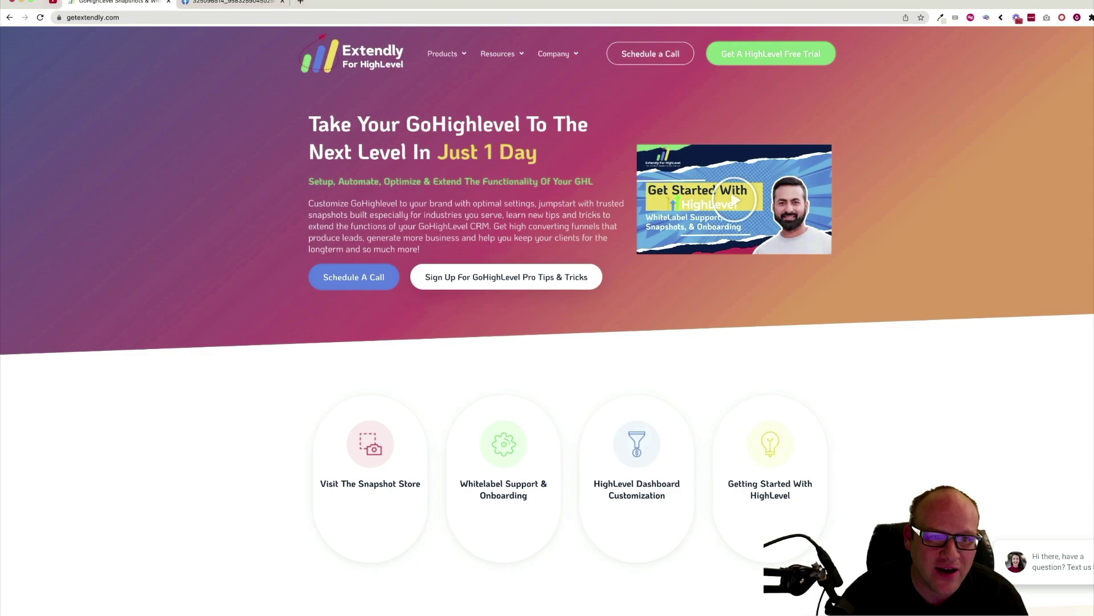
left_click(233, 2)
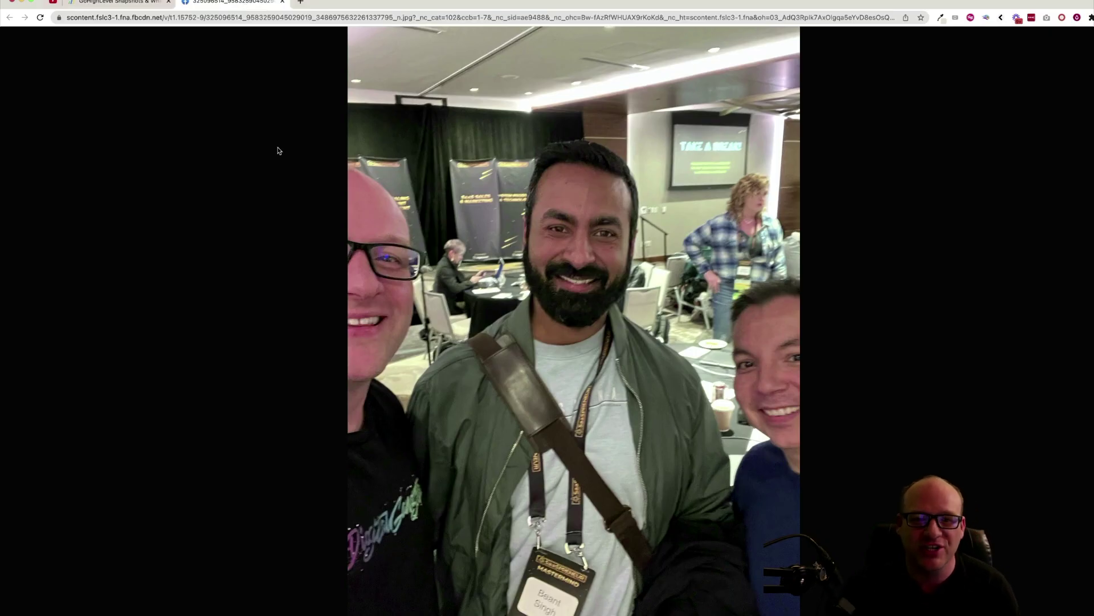
left_click(135, 5)
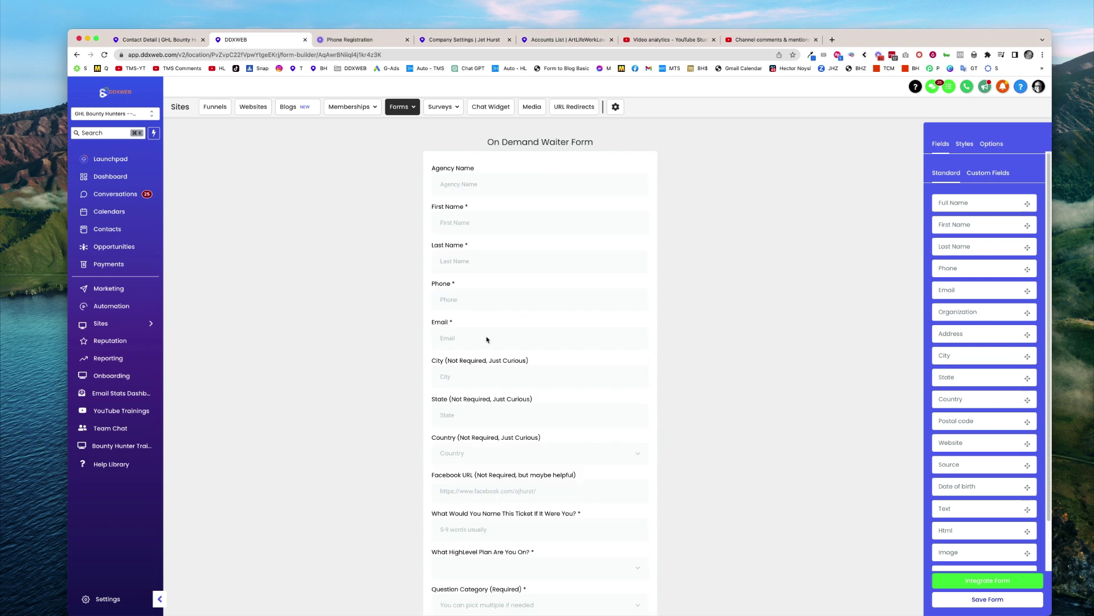
Drag the SMS Consent custom field under Phone on the form, cancelling the save alert
left_click(462, 298)
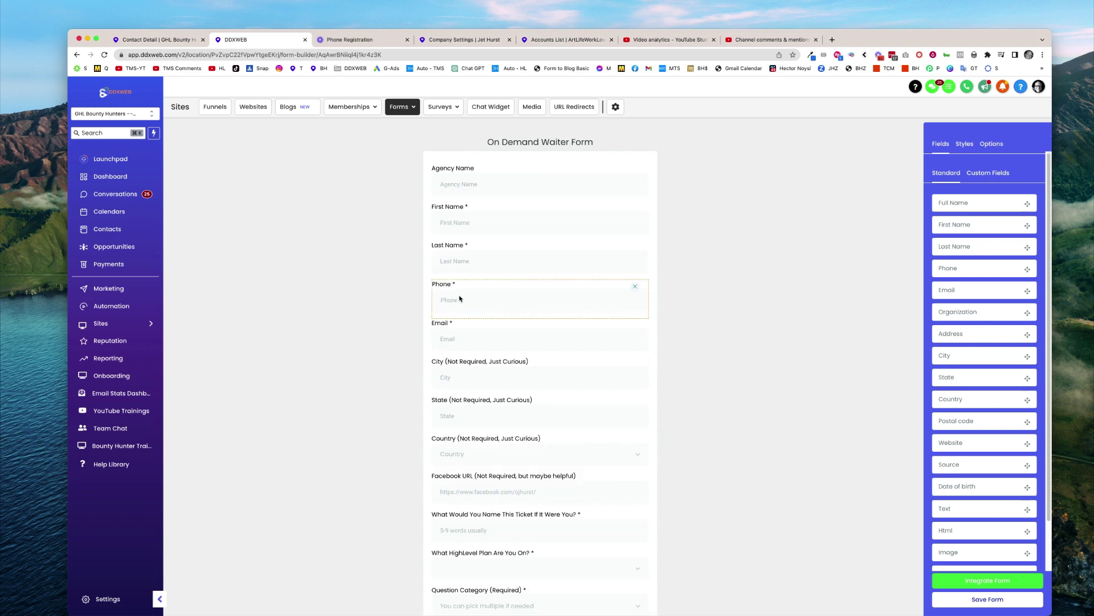
left_click(717, 303)
left_click(1000, 179)
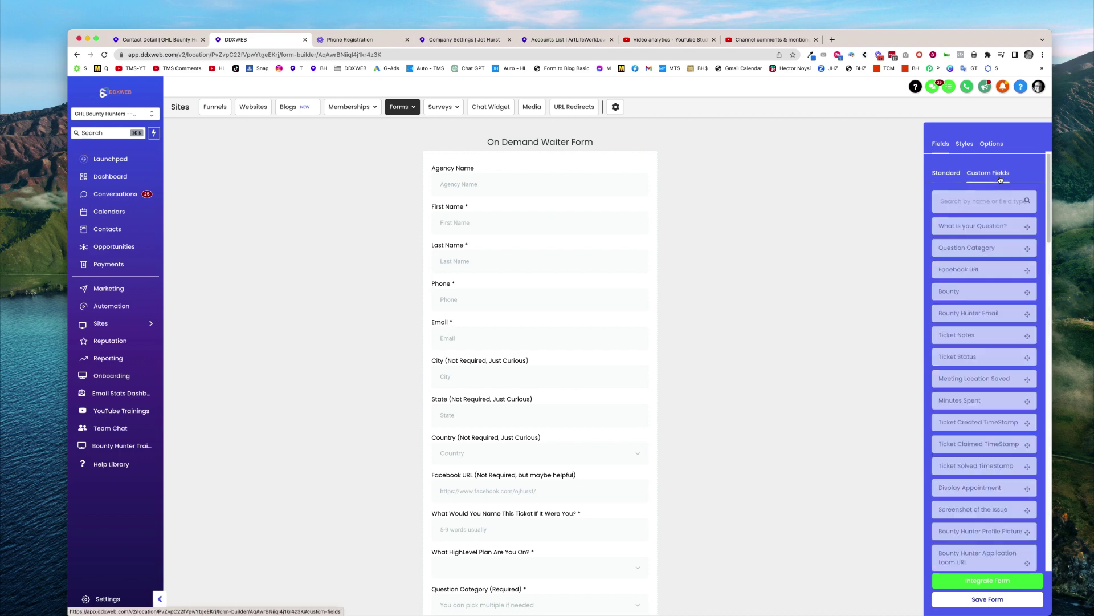
scroll(972, 319, "down", 15)
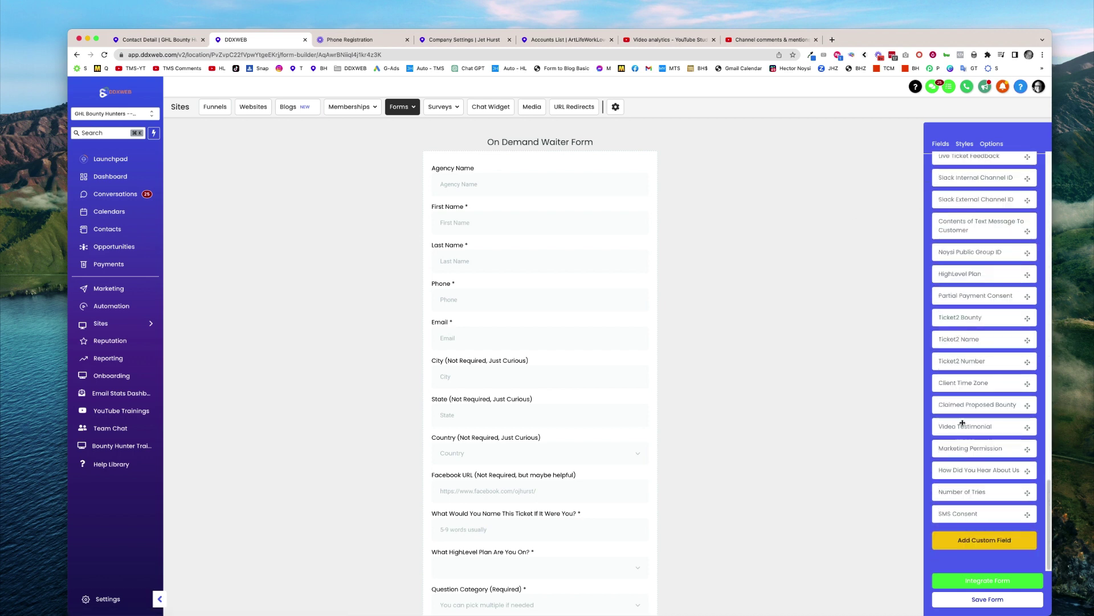
left_click_drag(961, 518, 501, 328)
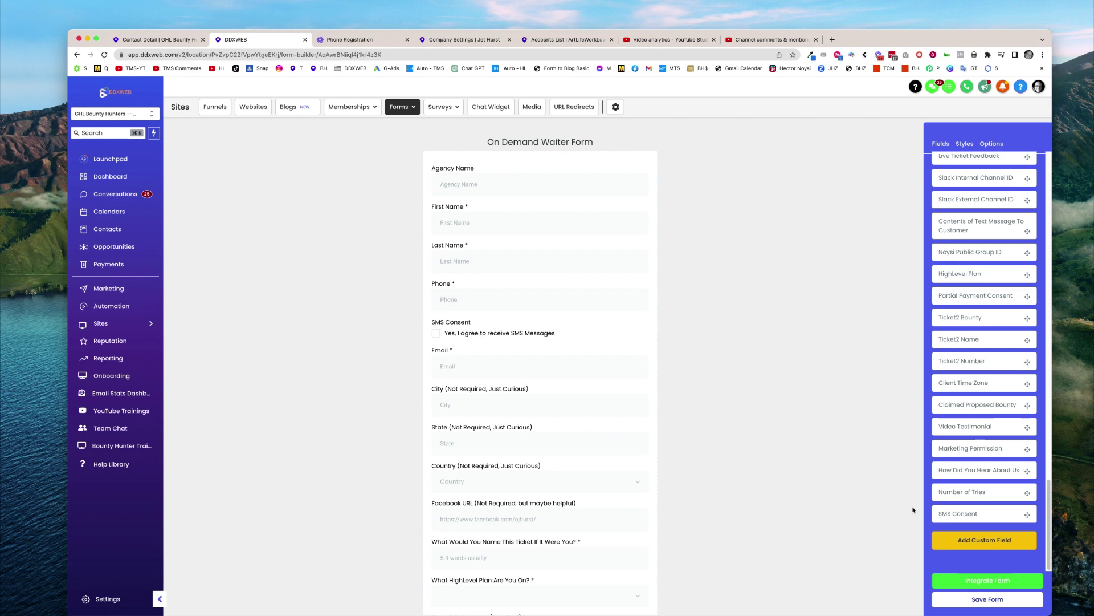
left_click(987, 599)
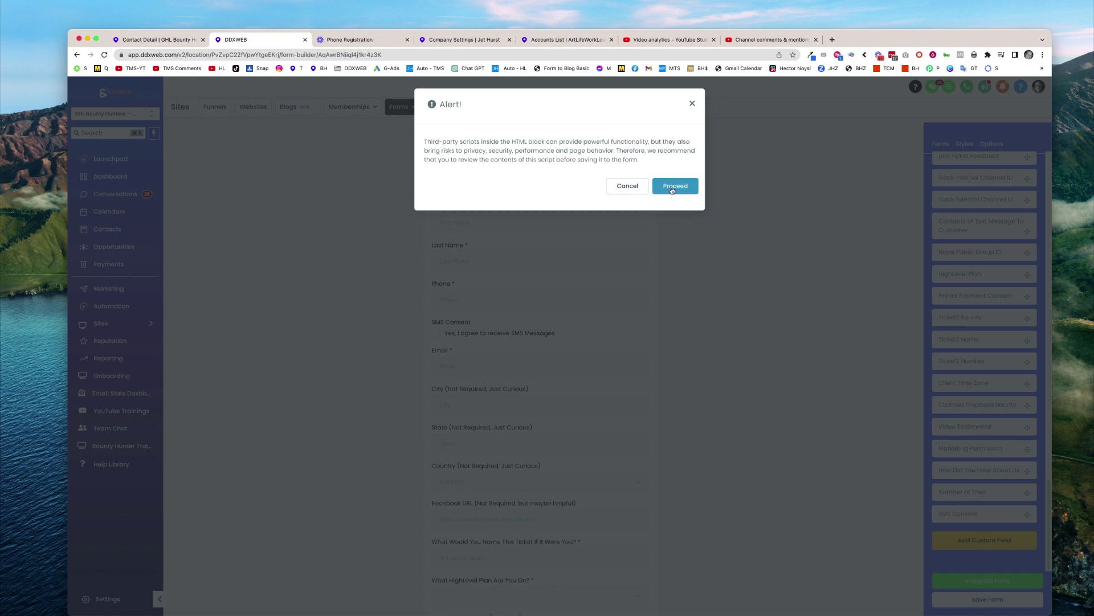
left_click(630, 187)
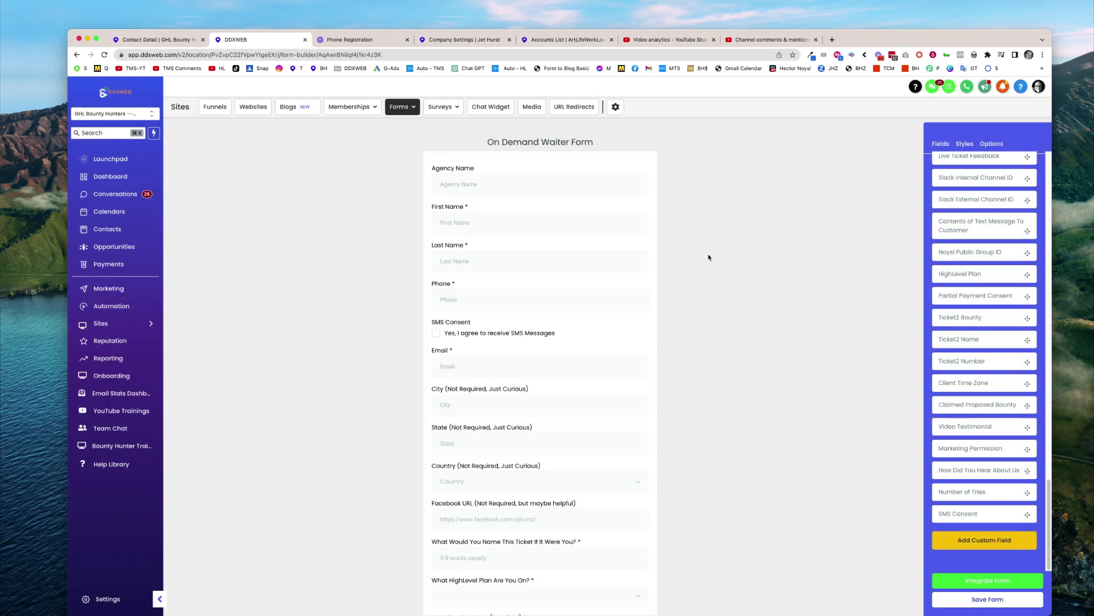
Turn SMS Consent's Required setting on and back off so the field stays optional
left_click(434, 333)
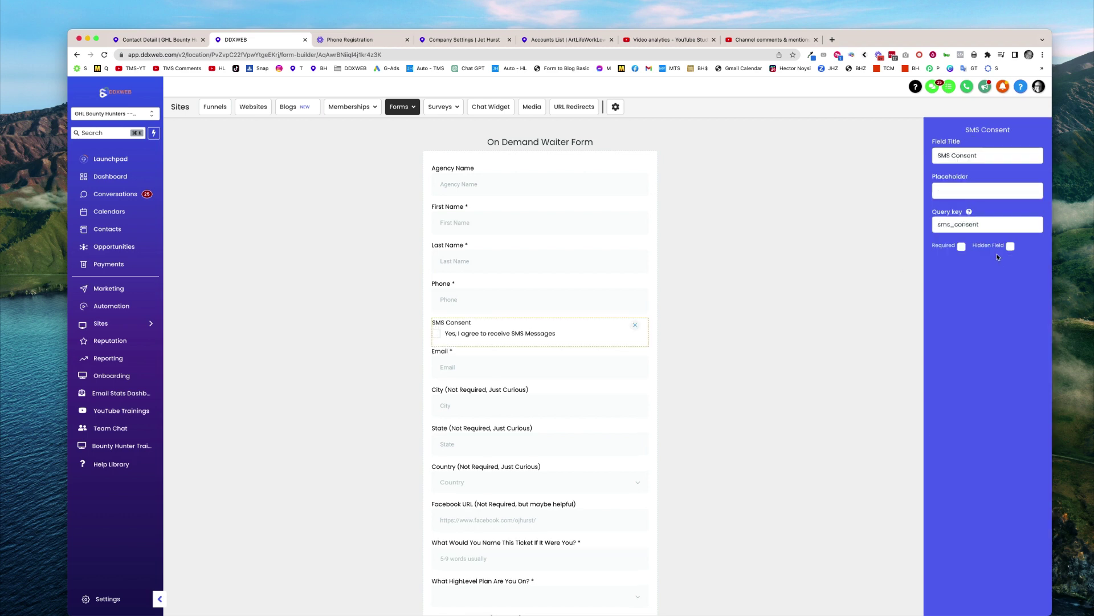
left_click(853, 258)
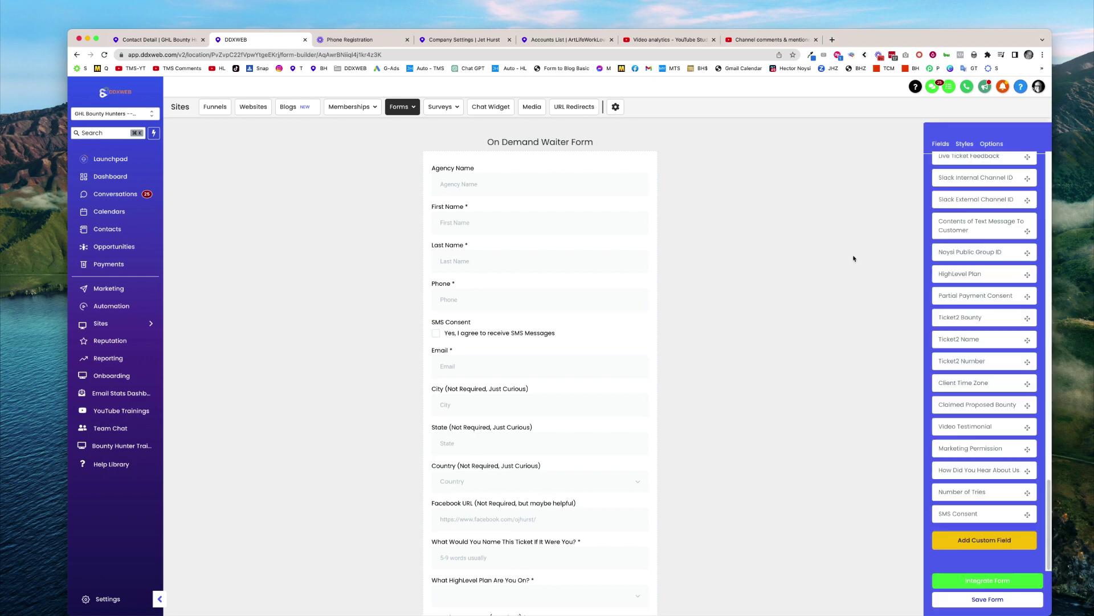
left_click(450, 329)
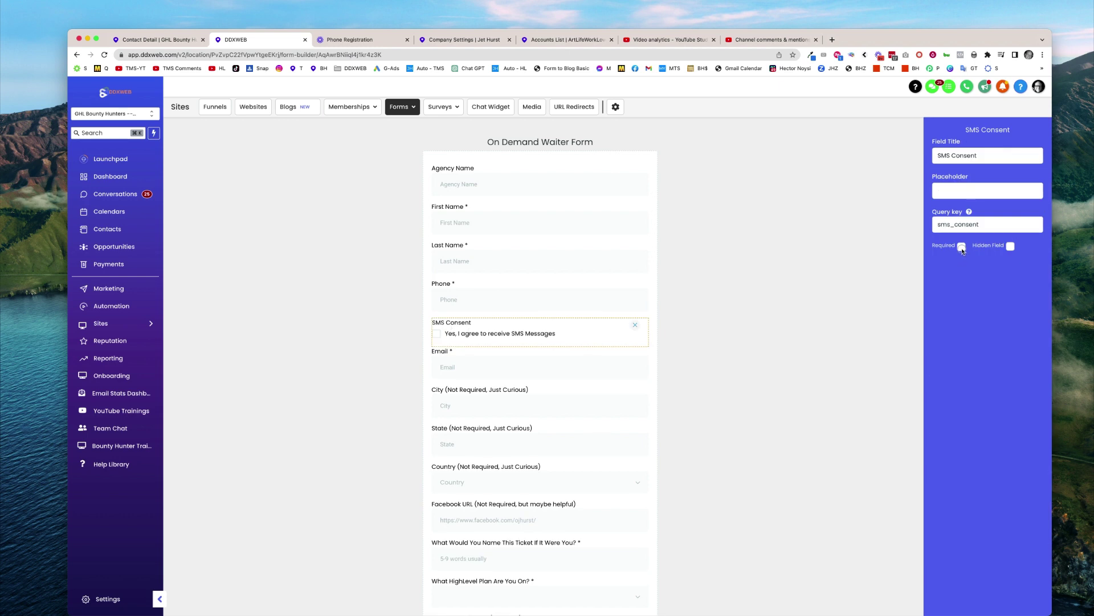
left_click(962, 246)
left_click(778, 301)
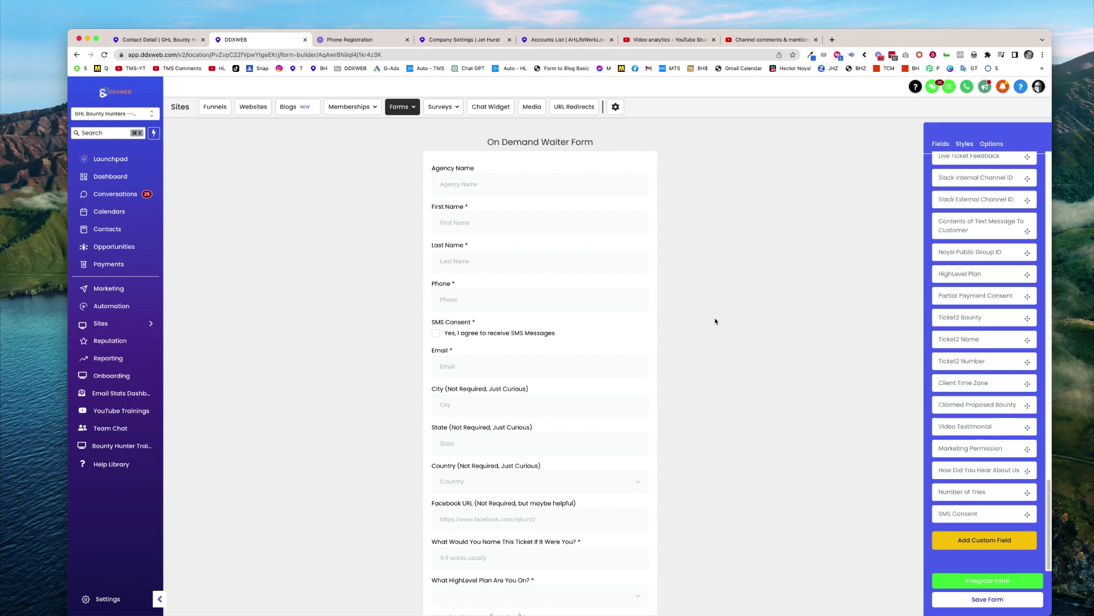
left_click(456, 332)
left_click(962, 246)
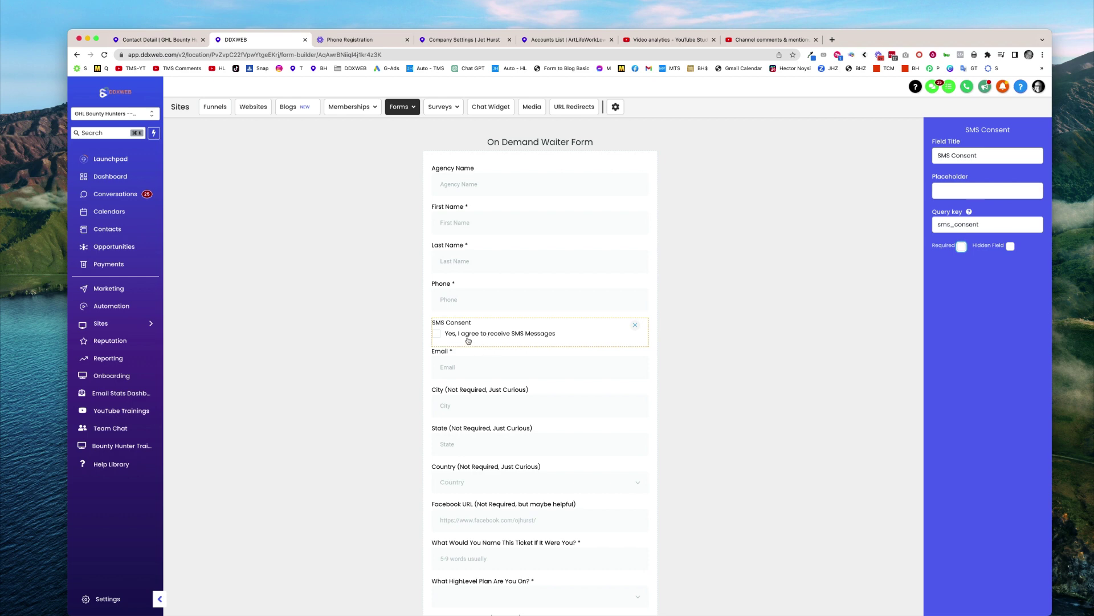
left_click(727, 329)
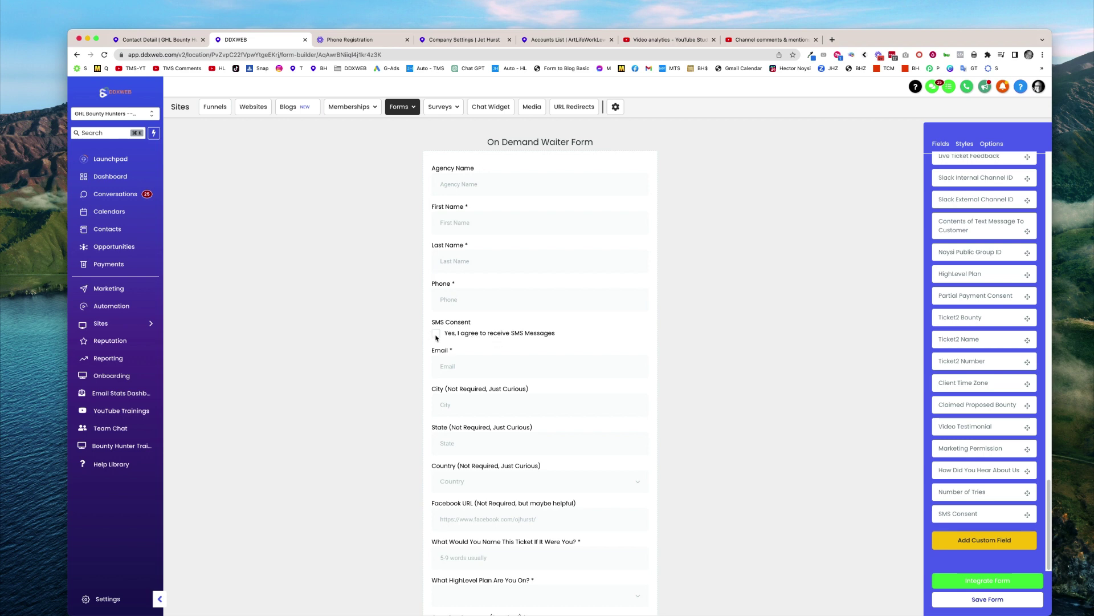
Save the On Demand Waiter Form, proceeding past the script warning
left_click(529, 331)
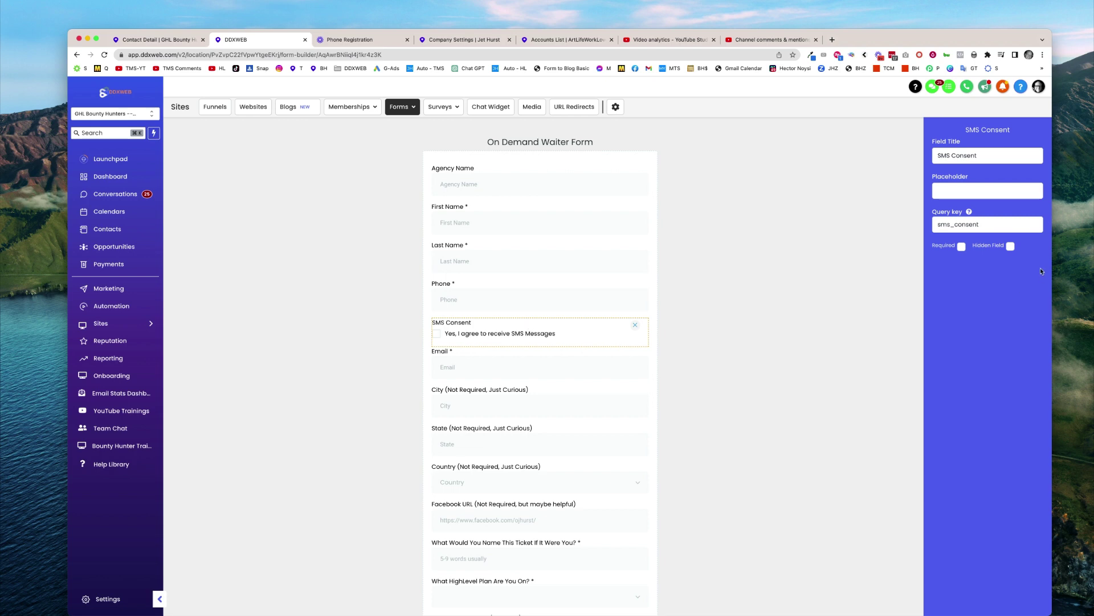
left_click(782, 302)
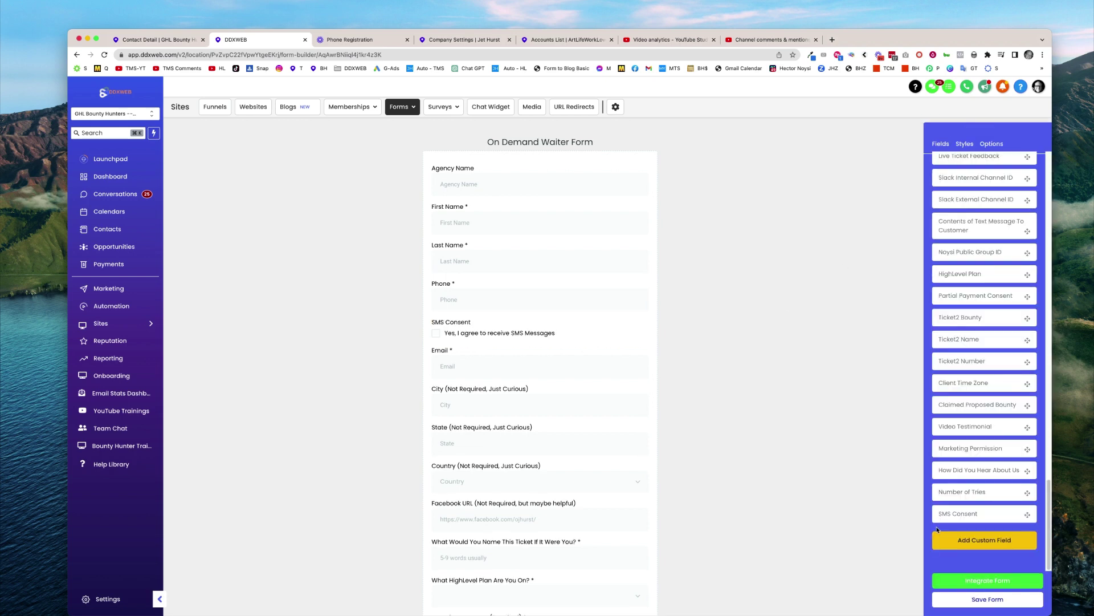
left_click(985, 599)
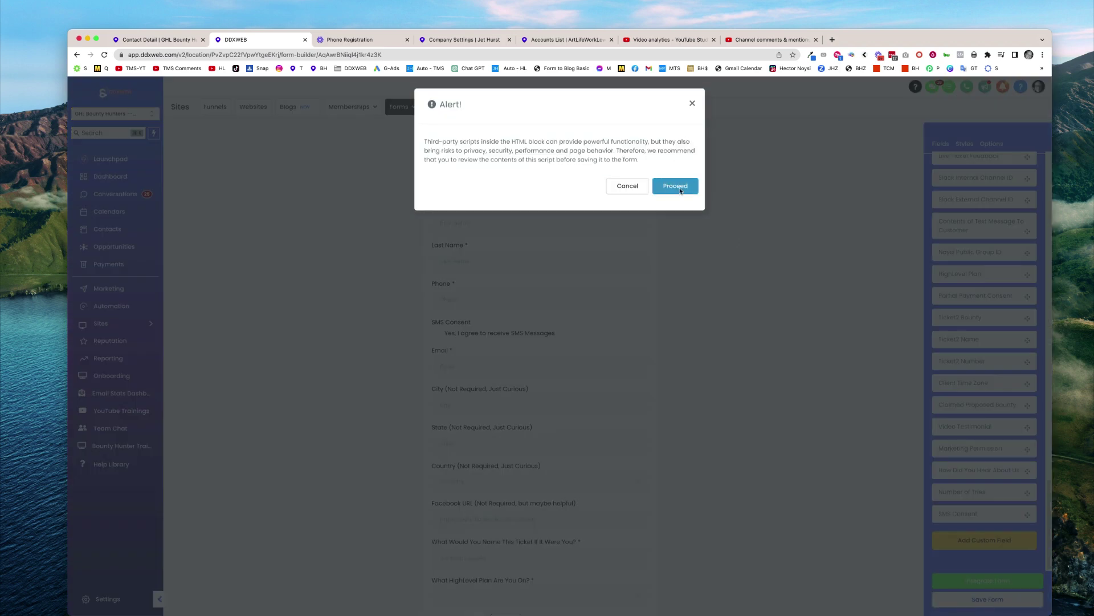
left_click(675, 186)
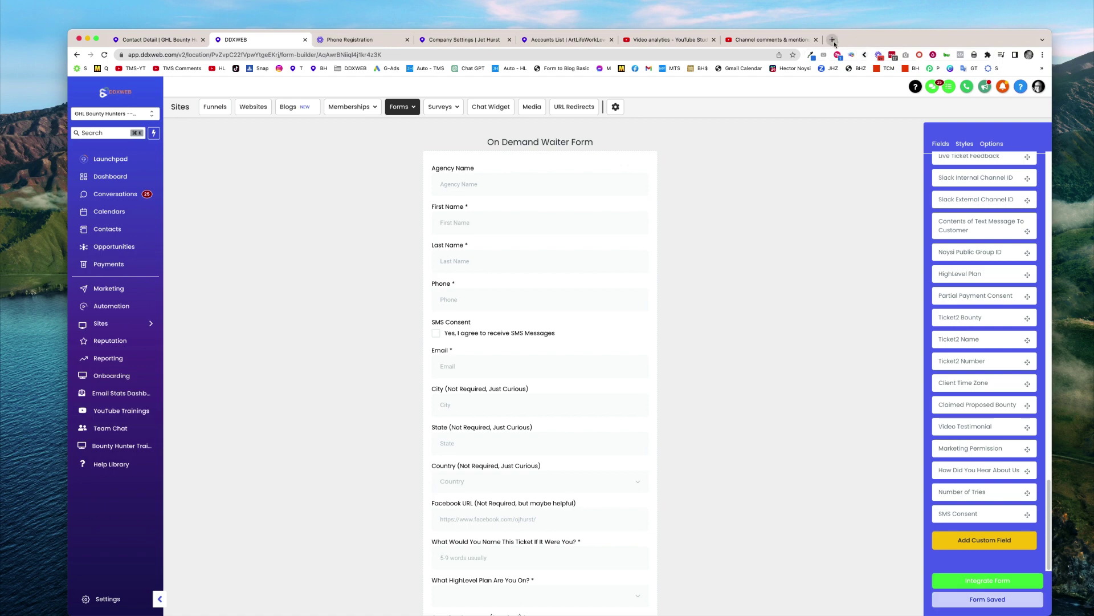
left_click(833, 40)
On the GHL Bounty Hunters site, open the On Demand - ASAP Ticket form and tick its SMS consent box
left_click(699, 69)
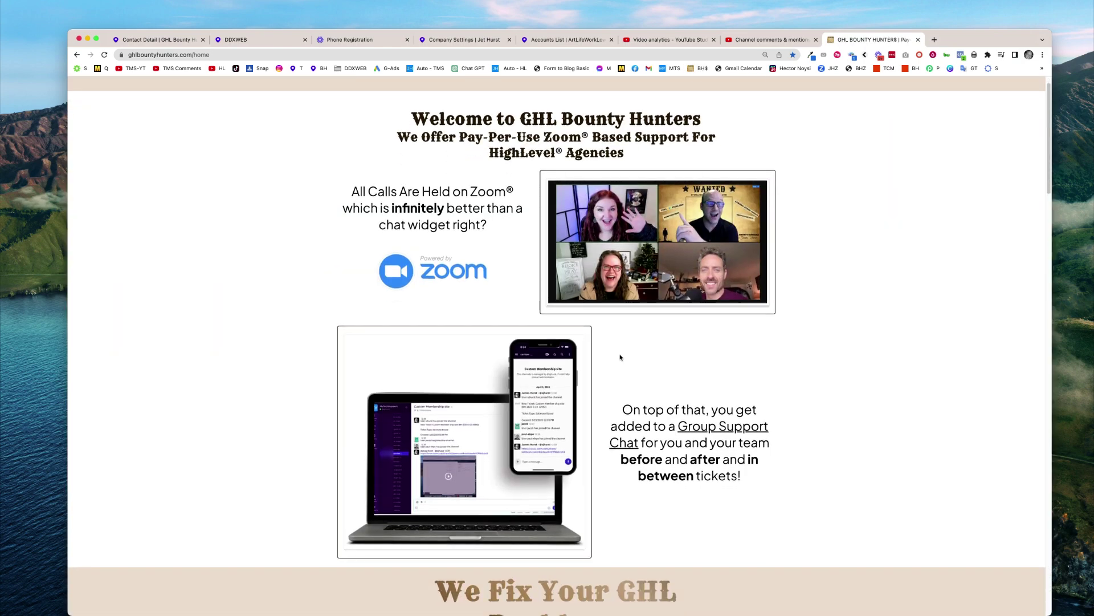
left_click(620, 385)
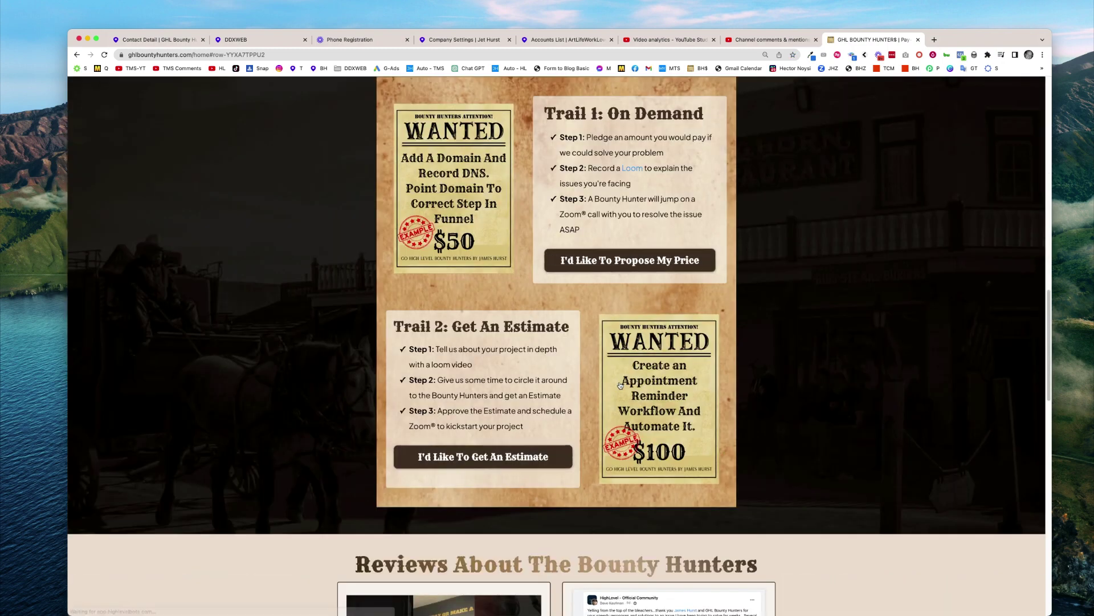
left_click(638, 262)
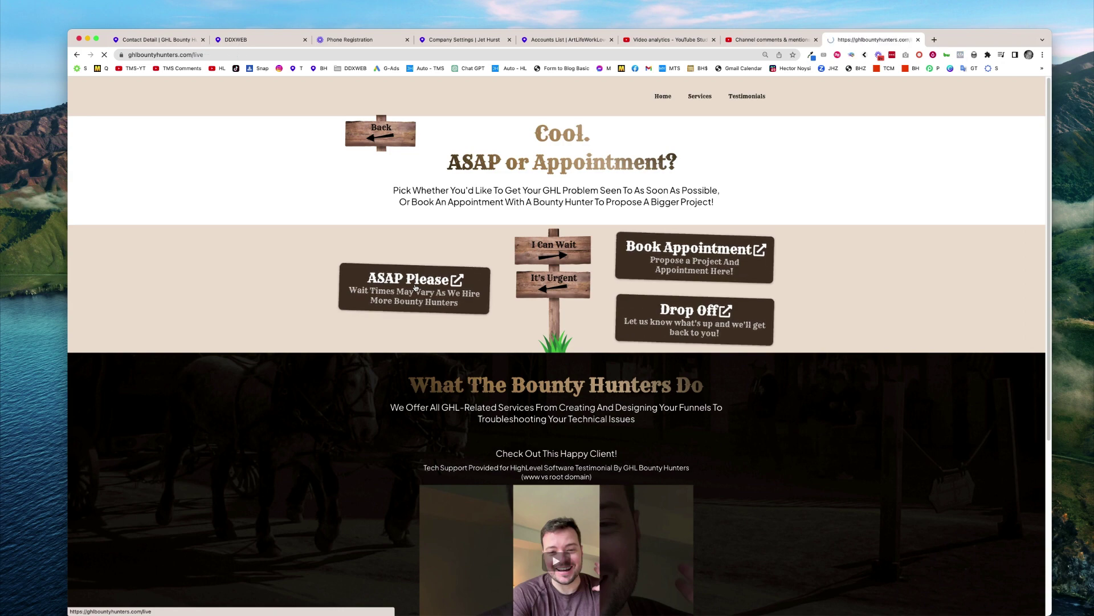
left_click(416, 287)
scroll(457, 395, "down", 2)
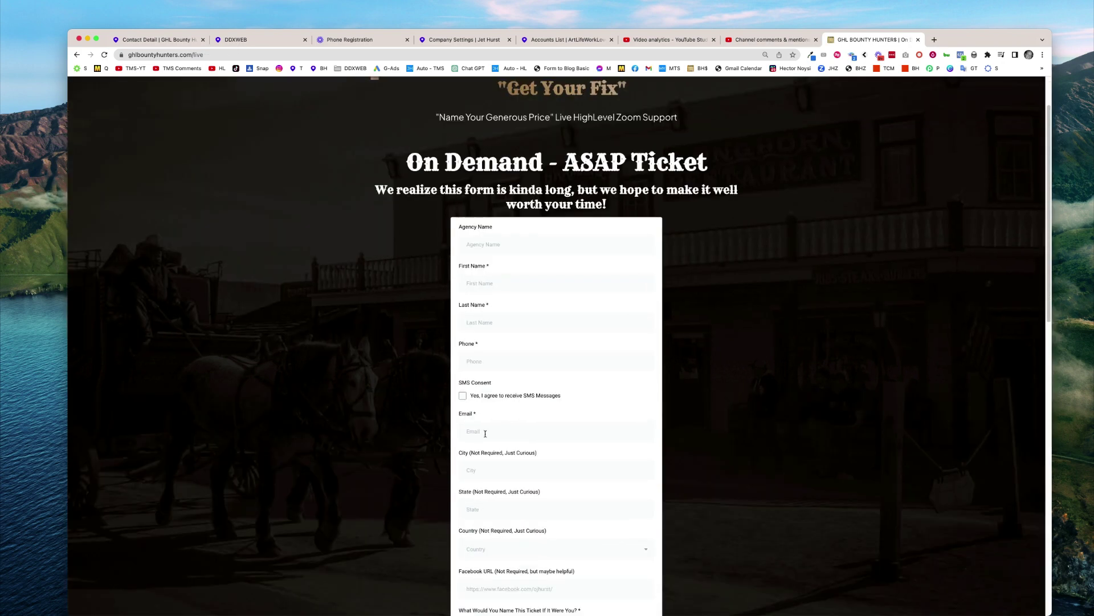
left_click(463, 394)
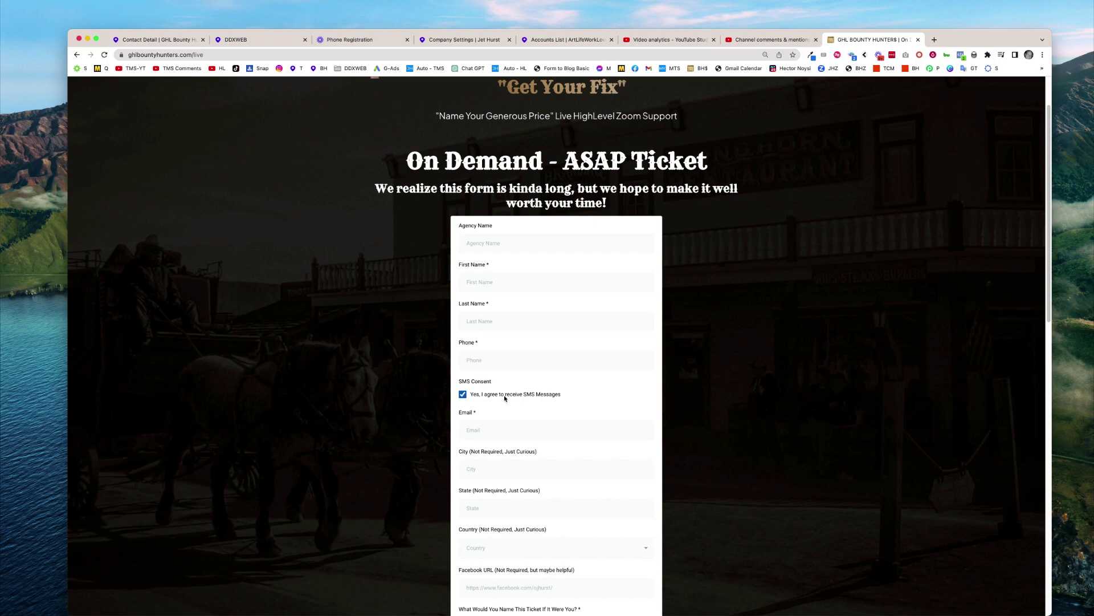
left_click_drag(481, 395, 530, 397)
left_click(578, 397)
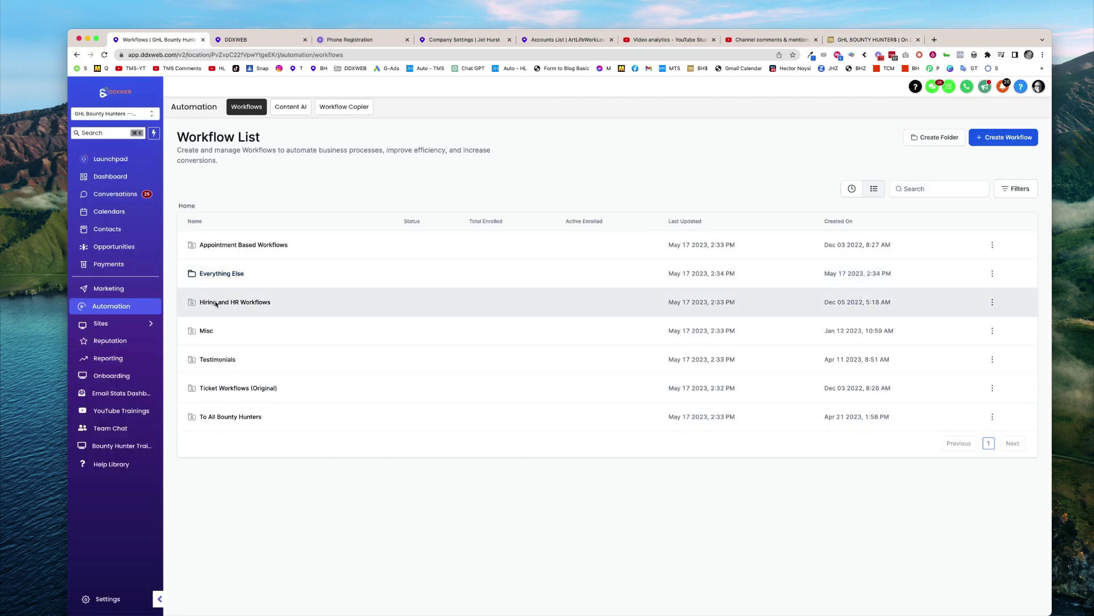
In the Ticket Workflows (Original) folder's workflow, add an If / Else condition after the form trigger
left_click(218, 390)
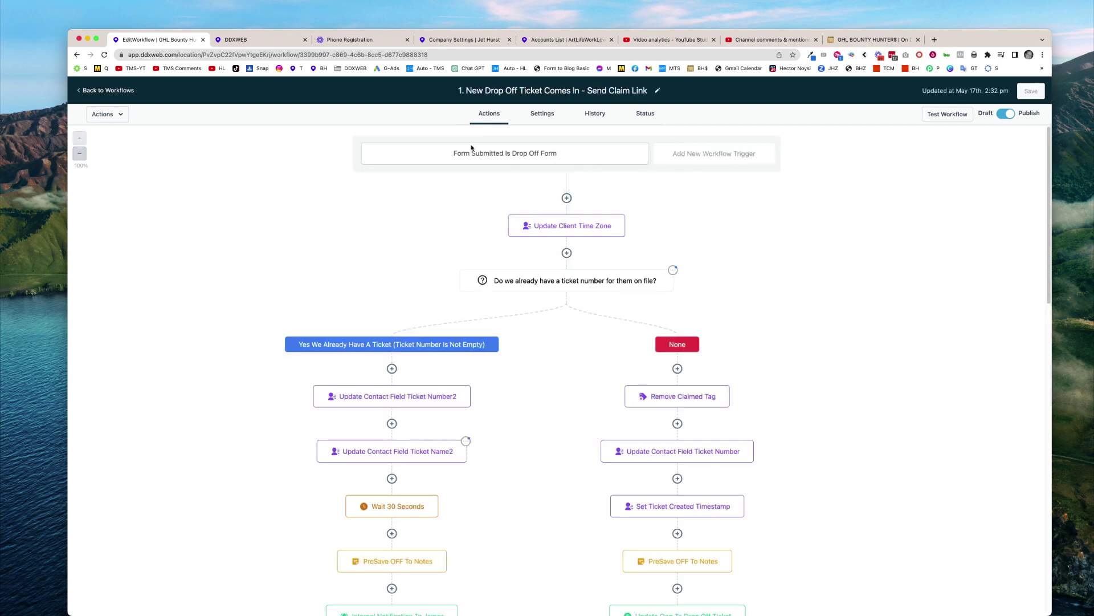
left_click(567, 199)
left_click(896, 134)
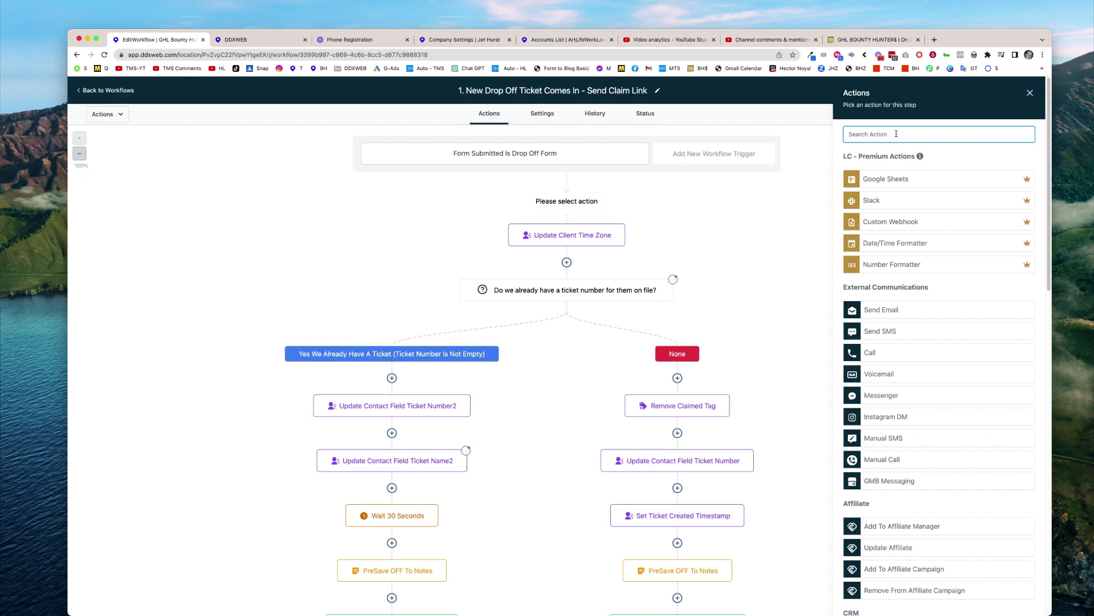
type("if")
left_click(876, 195)
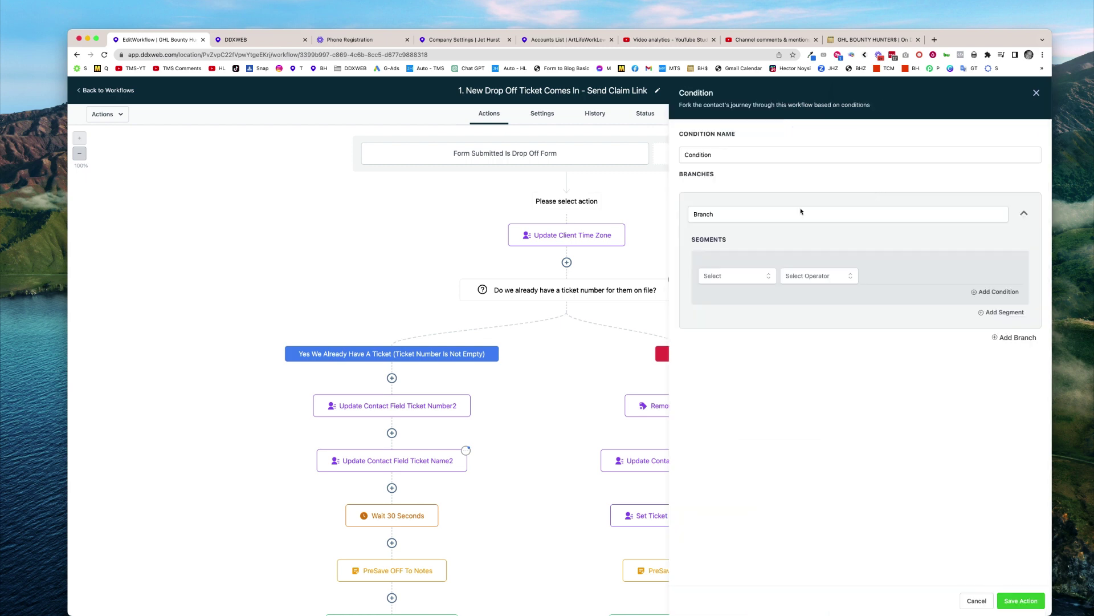
Name the condition 'Did they consent to SMS?' and rename its first branch to a consent label
left_click(741, 156)
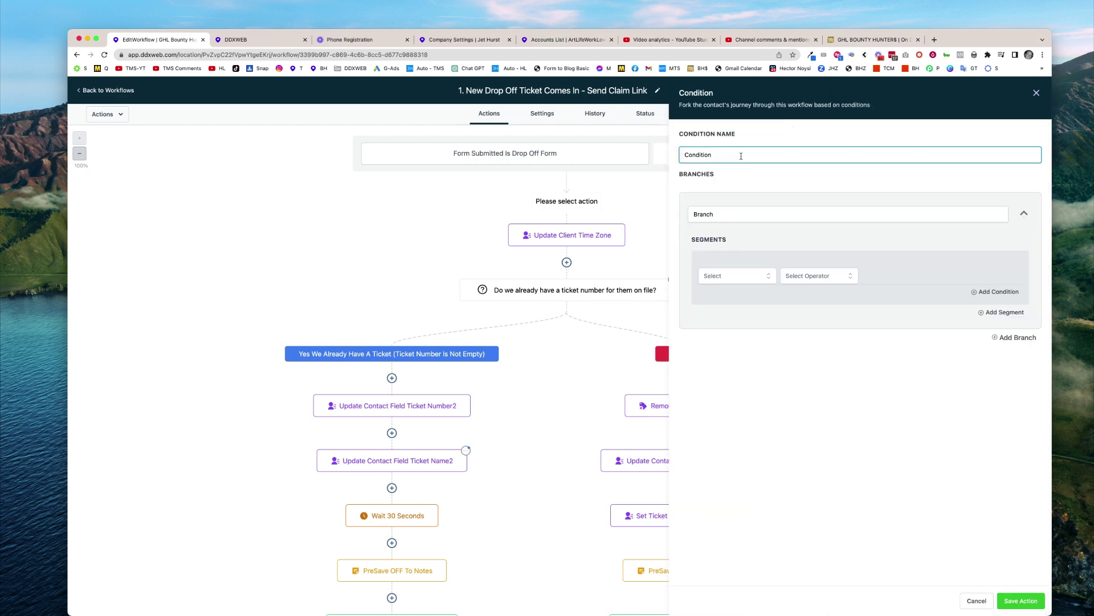
double_click(741, 156)
type("Did hte")
type("hey consent to S")
key("BackSpace")
type("SMS?")
left_click(741, 214)
key("super+a")
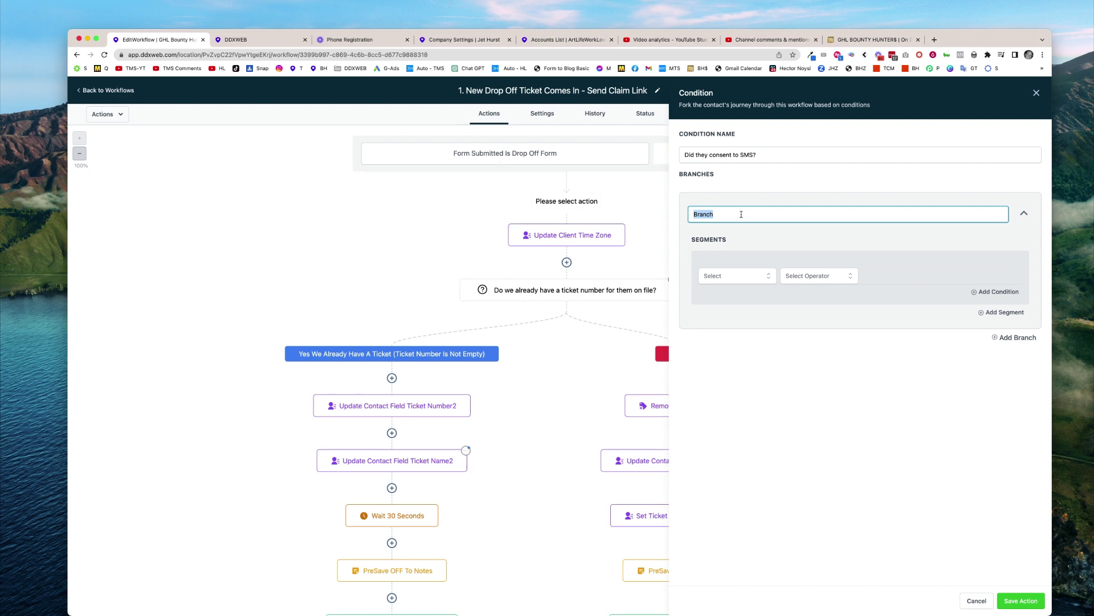
type("yes agre")
key("BackSpace")
key("BackSpace")
key("BackSpace")
key("BackSpace")
type("h")
type("he ")
type("eon")
type("onsen")
Set the branch to SMS Consent Includes 'Yes, I agree to receive SMS Messages' and save the action
left_click(734, 277)
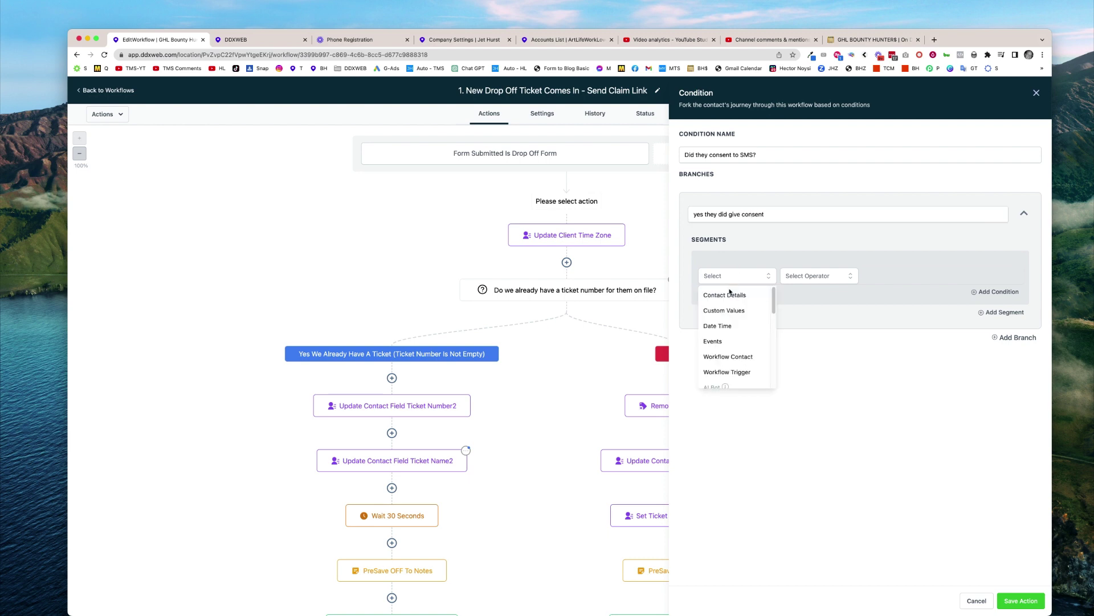
left_click(731, 295)
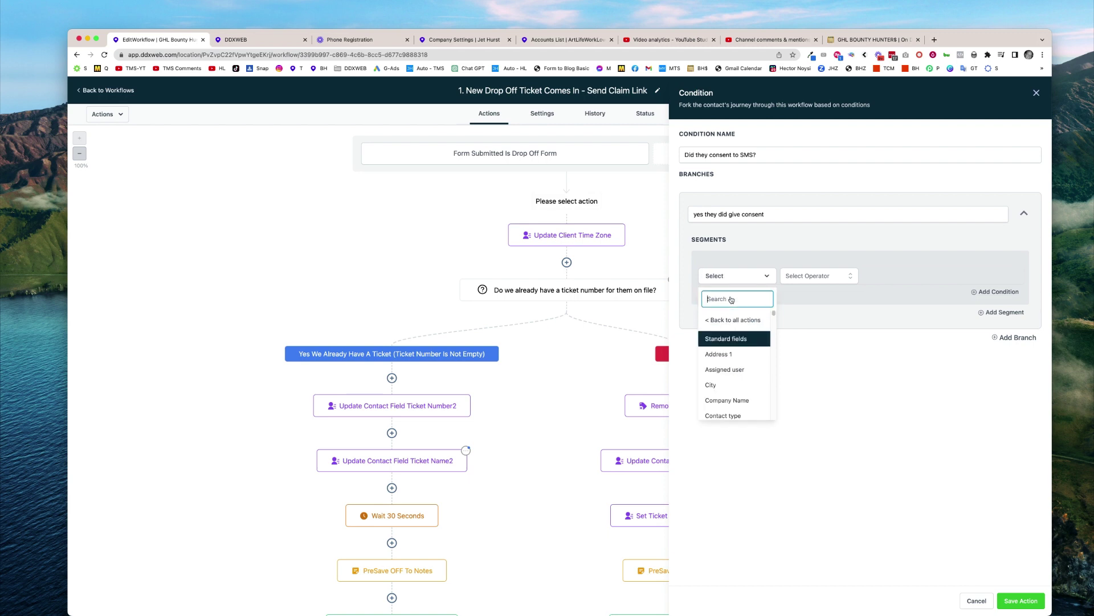
type("sms")
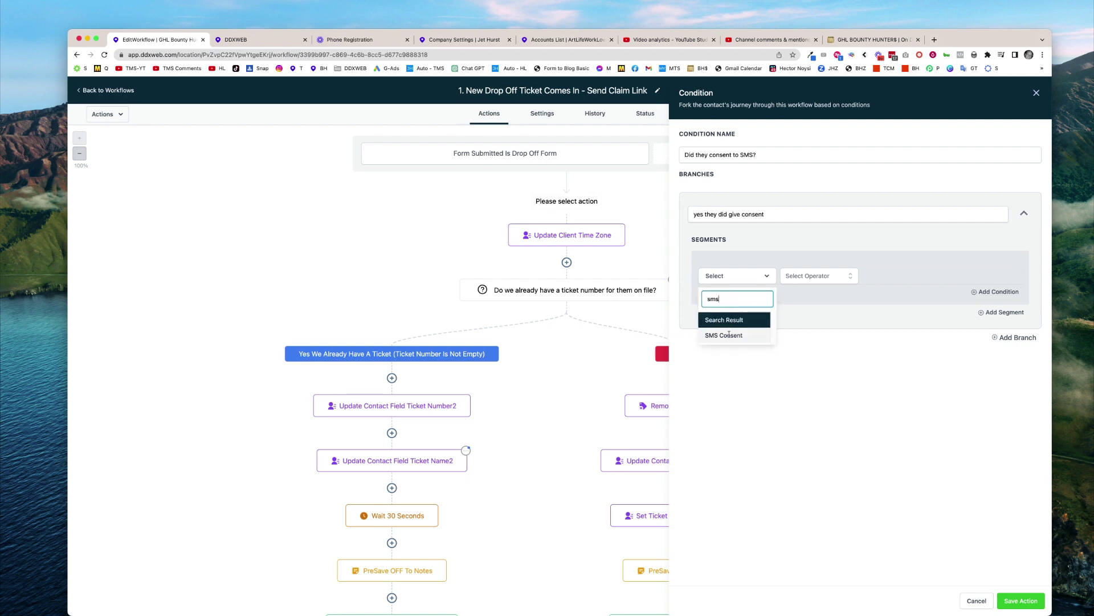
left_click(723, 335)
left_click(809, 275)
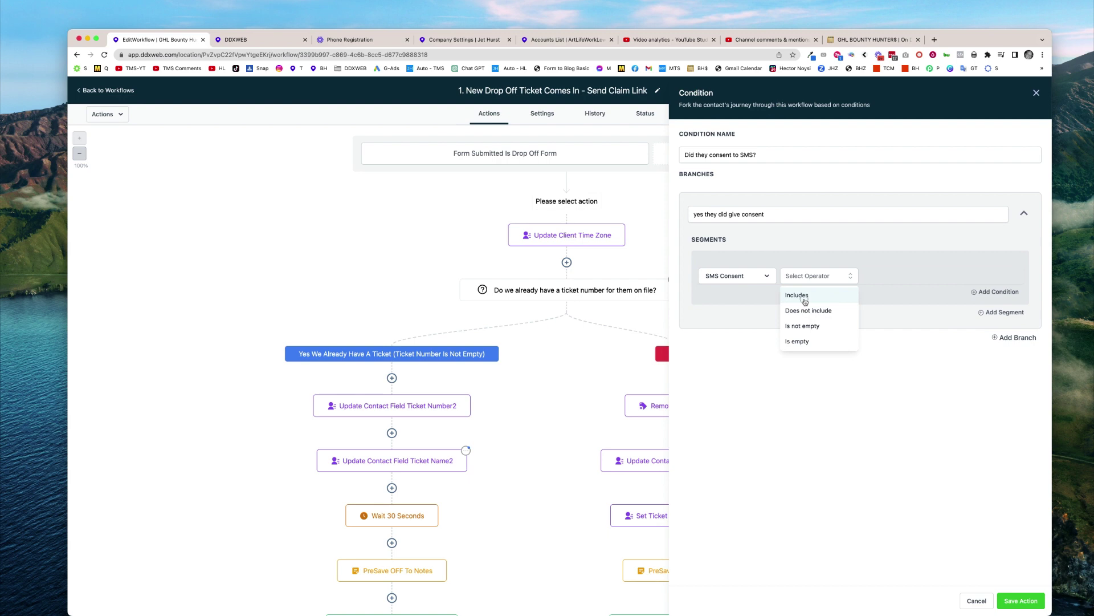
left_click(805, 295)
left_click(894, 277)
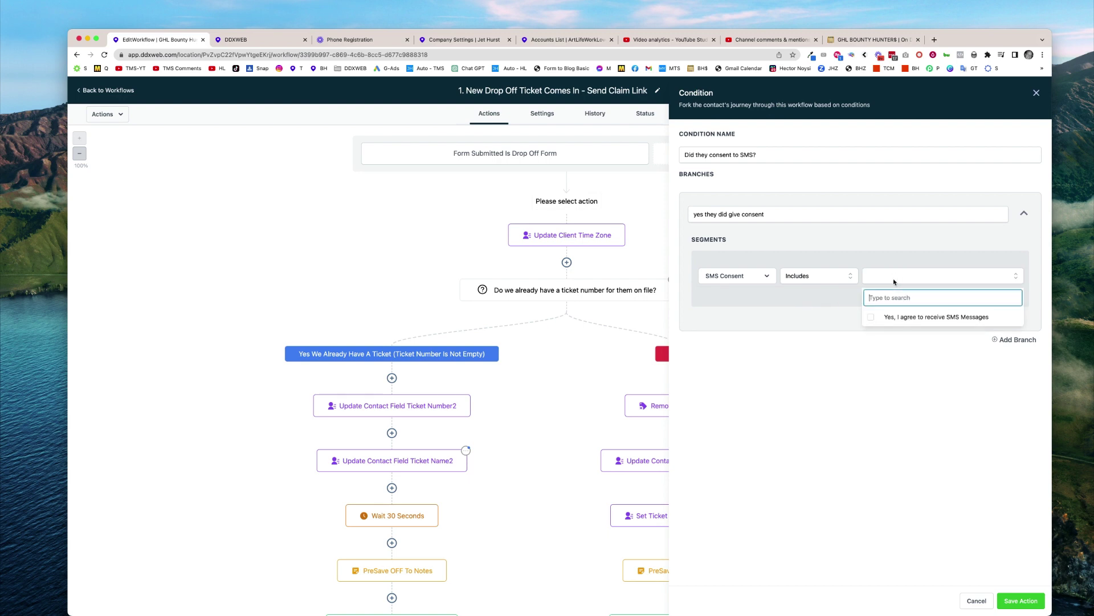
left_click(873, 317)
left_click(880, 369)
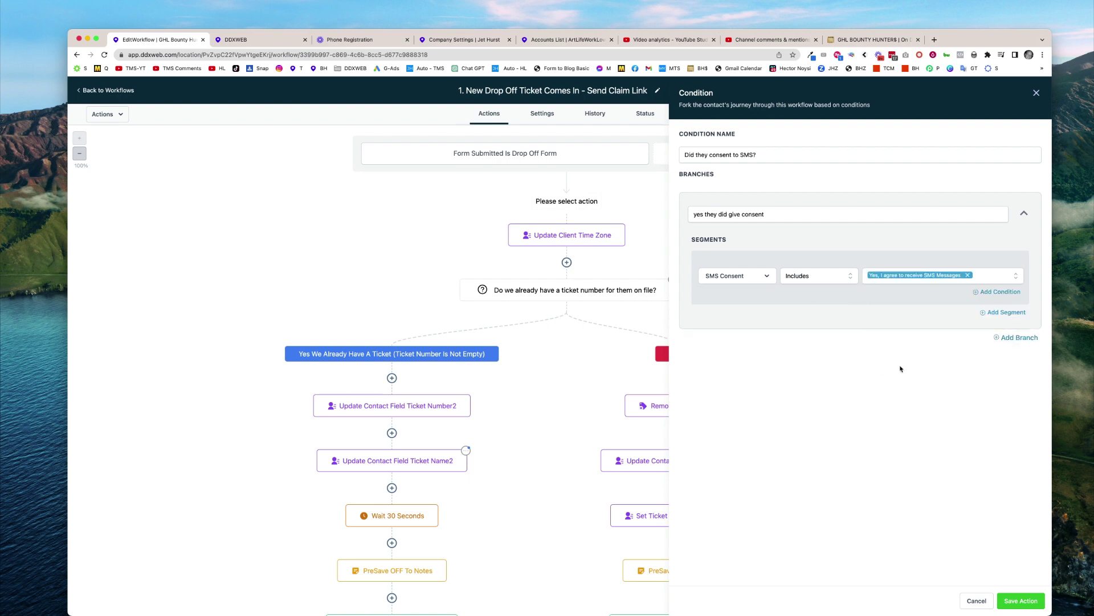
left_click(1020, 603)
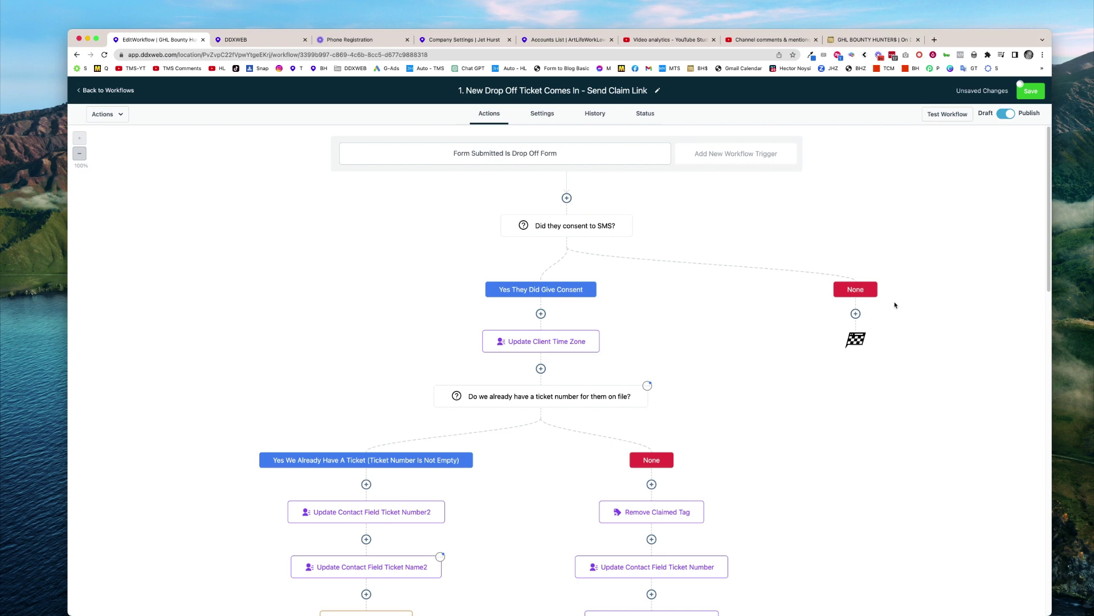
Add a Set Contact DND action under the None branch, enabling DND for the SMS channel only
left_click(856, 314)
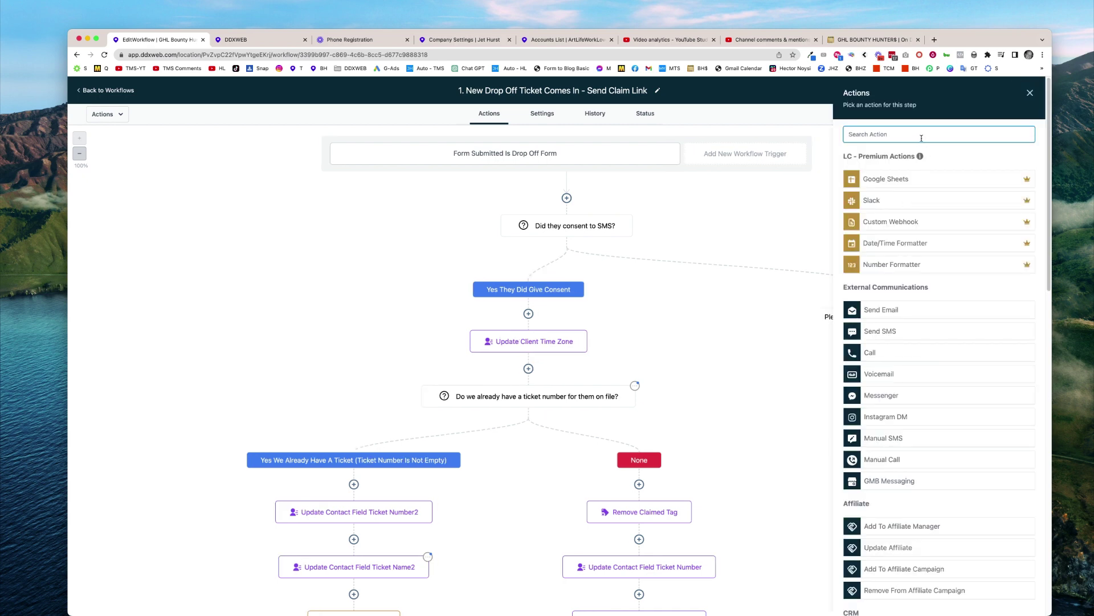
type("dnd")
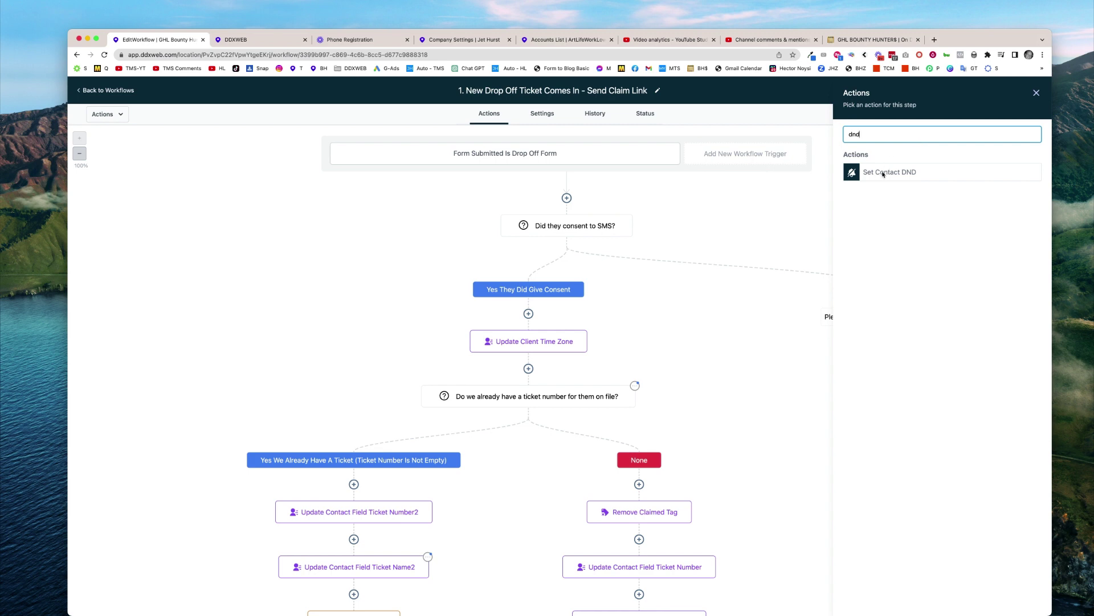
left_click(882, 172)
left_click(869, 192)
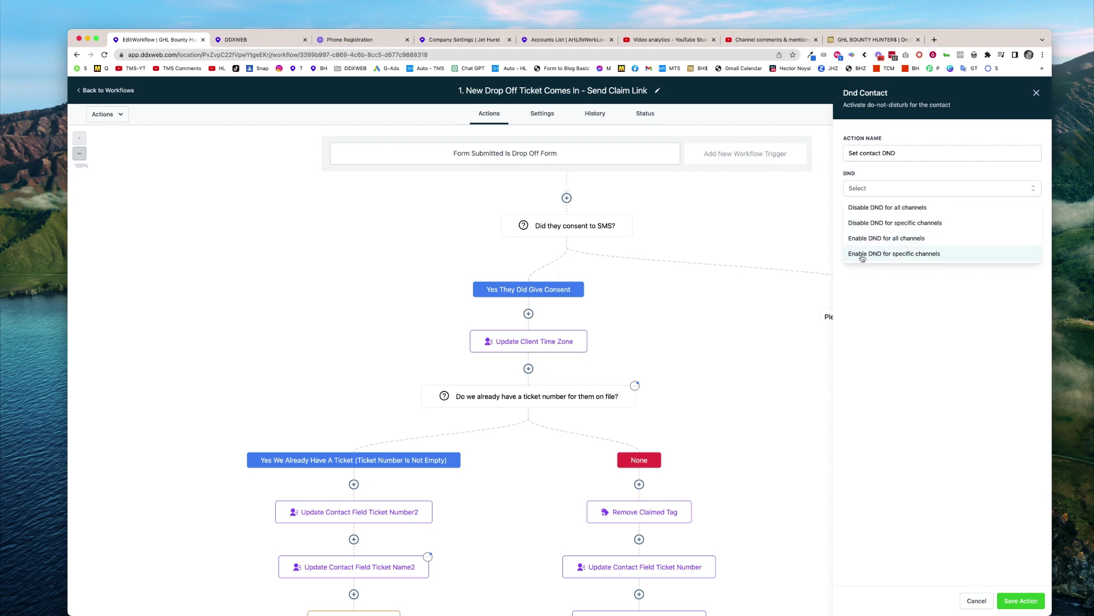
left_click(864, 258)
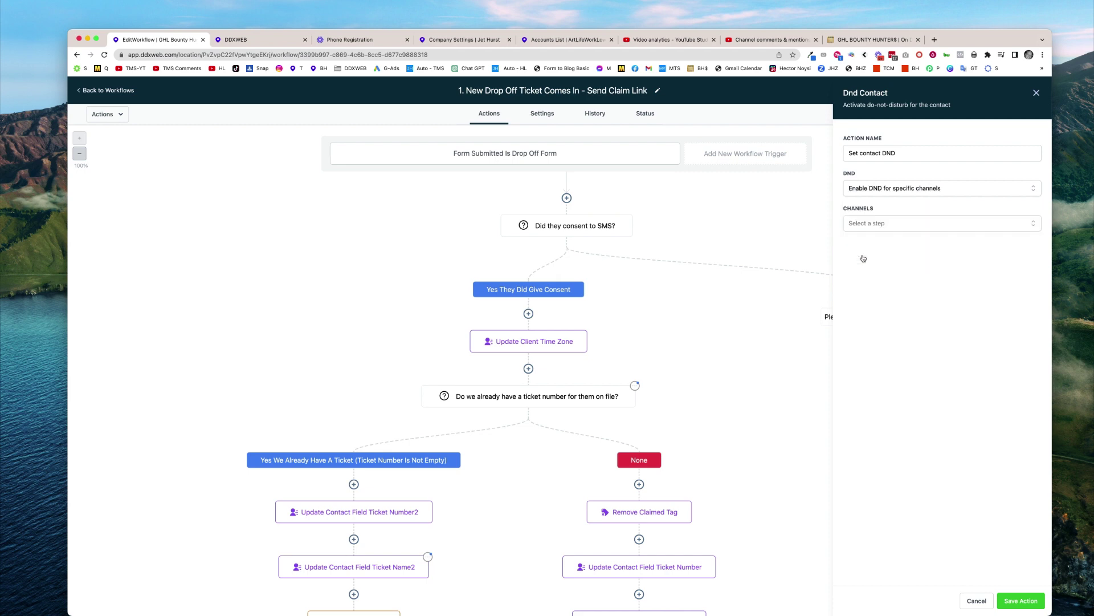
left_click(876, 223)
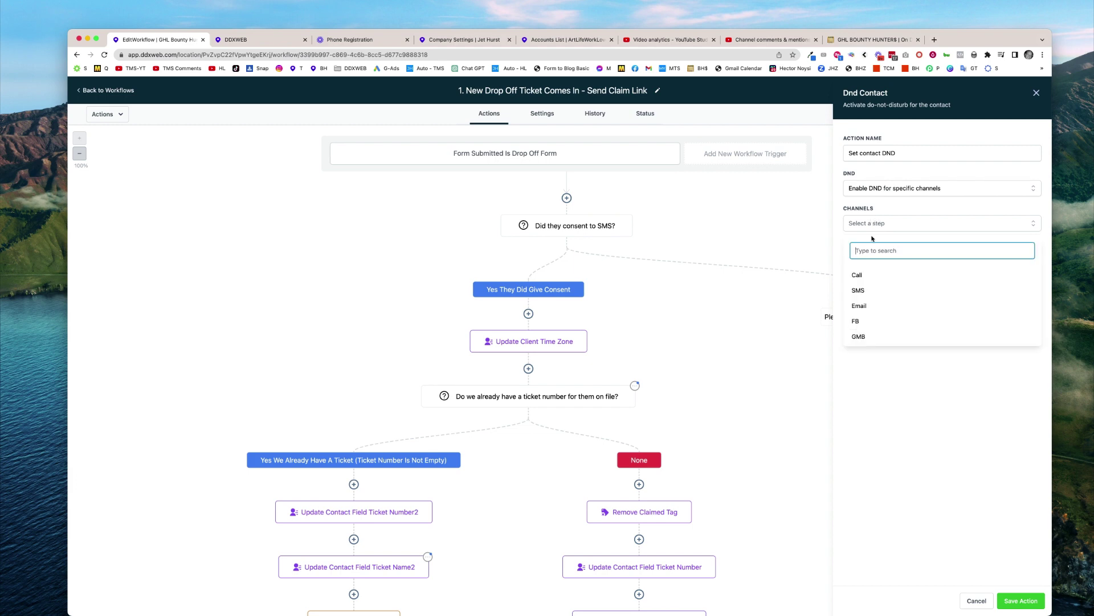
left_click(858, 290)
left_click(801, 303)
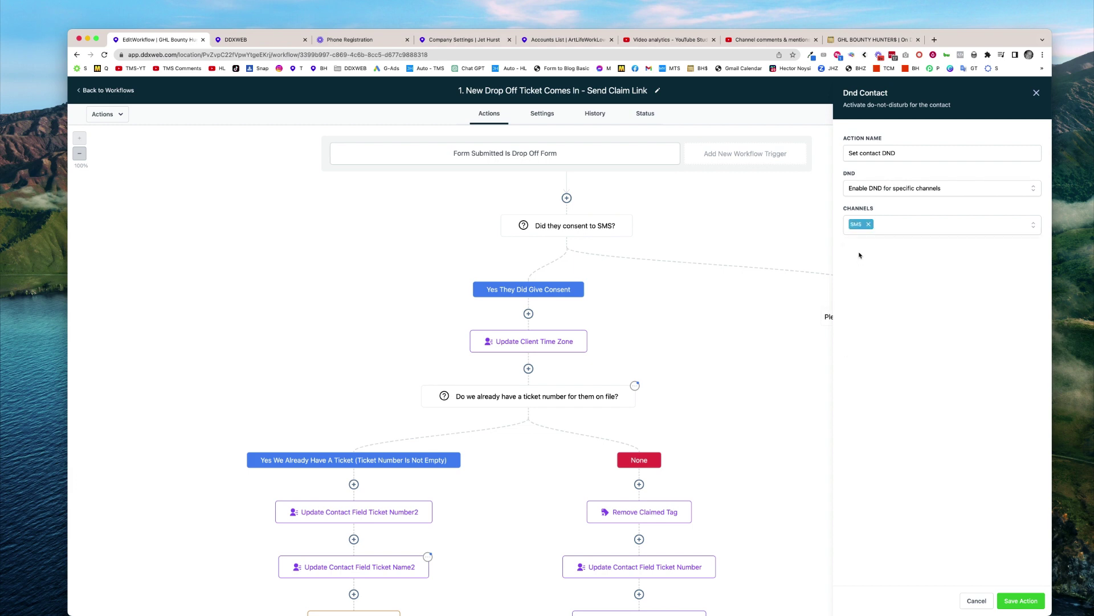
Rename the action 'Turn On DND For SMS' and save it
left_click(904, 152)
triple_click(905, 152)
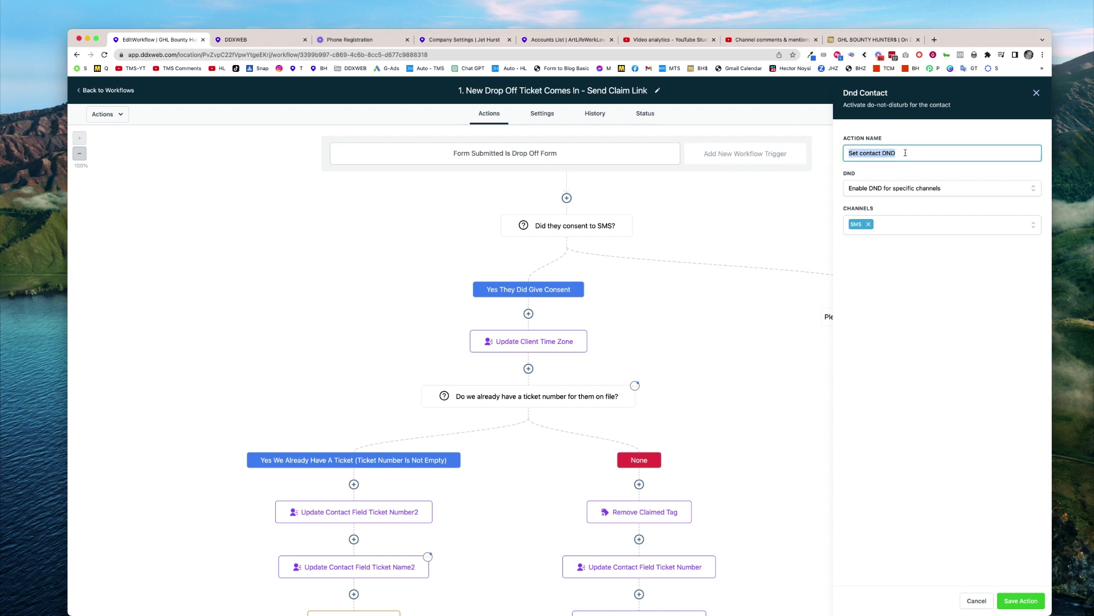
type("Trn")
type("rn on DDN")
key("BackSpace")
key("BackSpace")
type("ND for SMS")
left_click(950, 272)
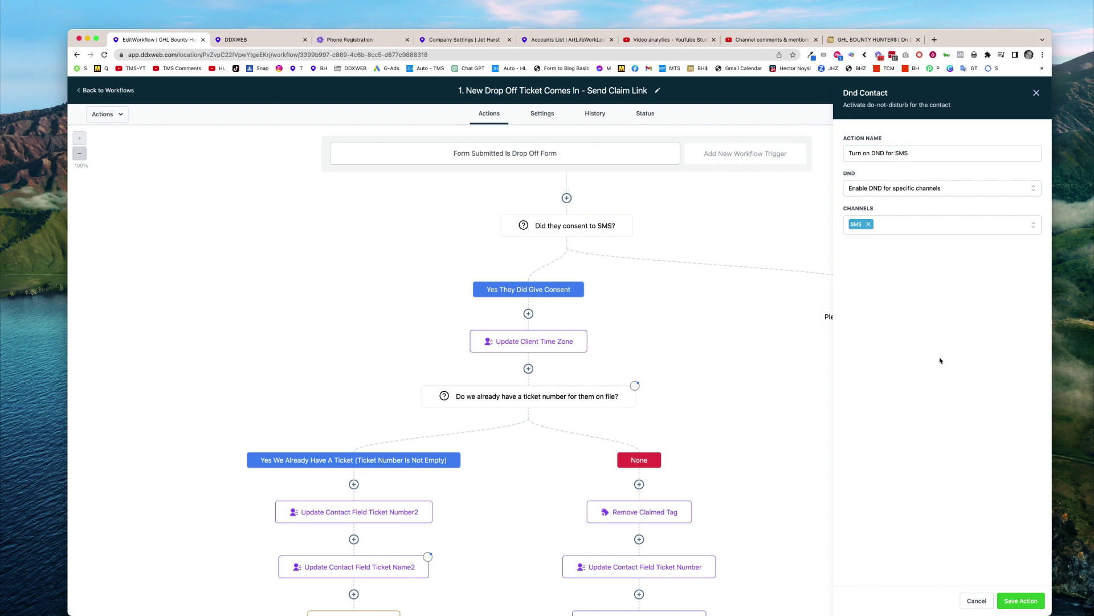
left_click(1022, 601)
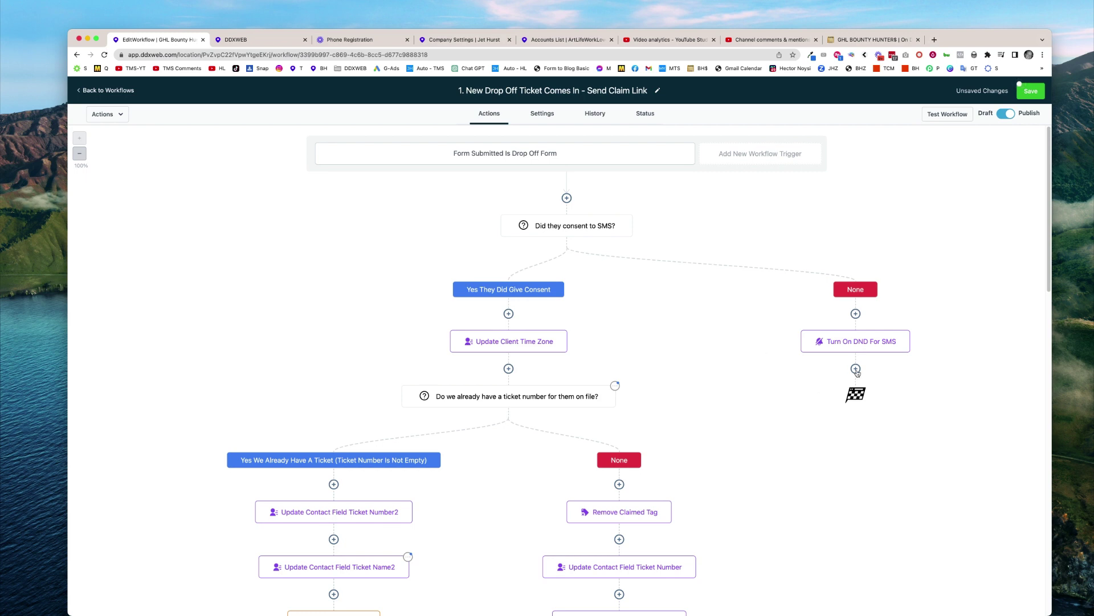
Add a Go To step after 'Turn On DND For SMS' that jumps back to 'Update Client Time Zone'
left_click(856, 369)
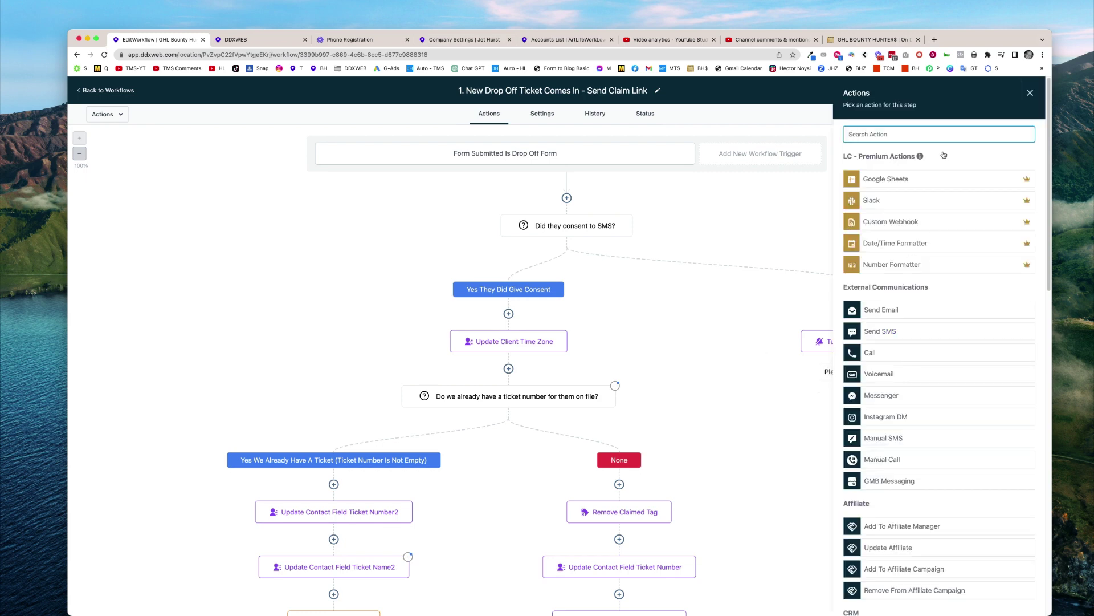
type("go to")
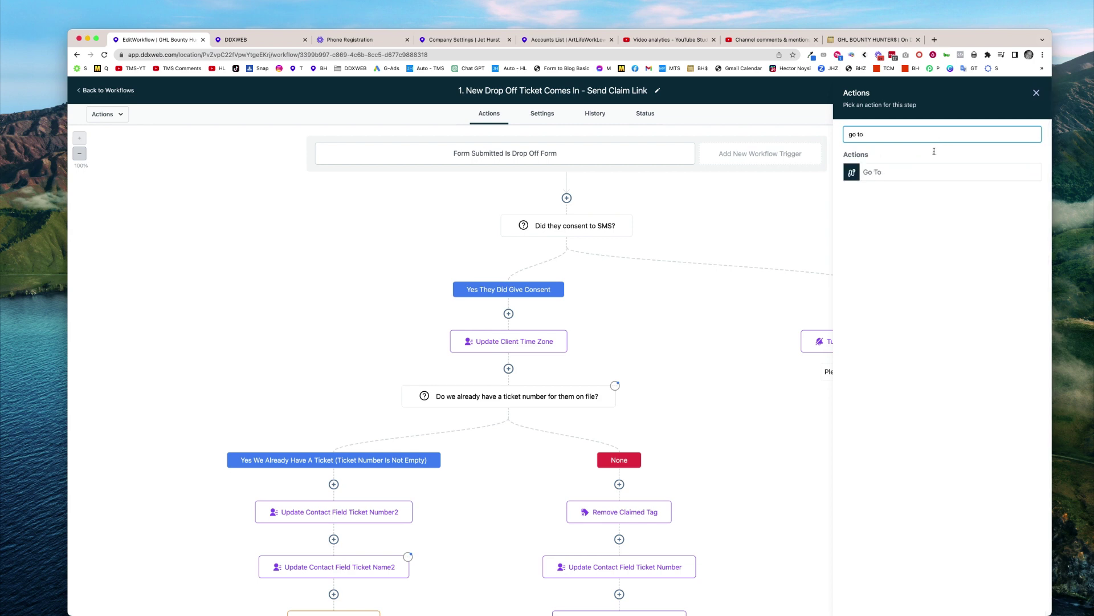
left_click(884, 172)
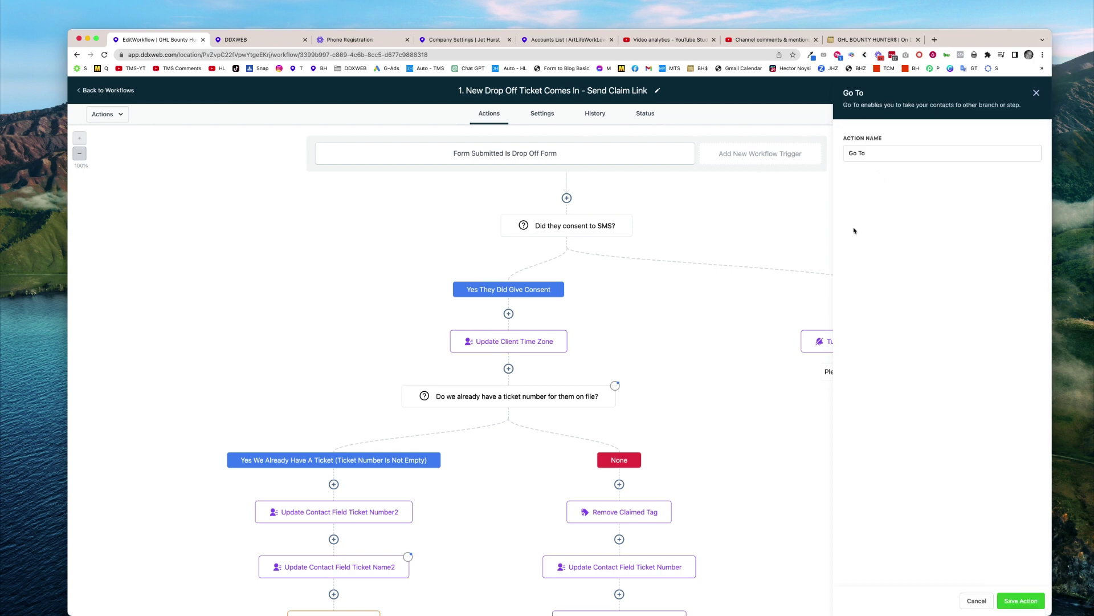
left_click(1020, 601)
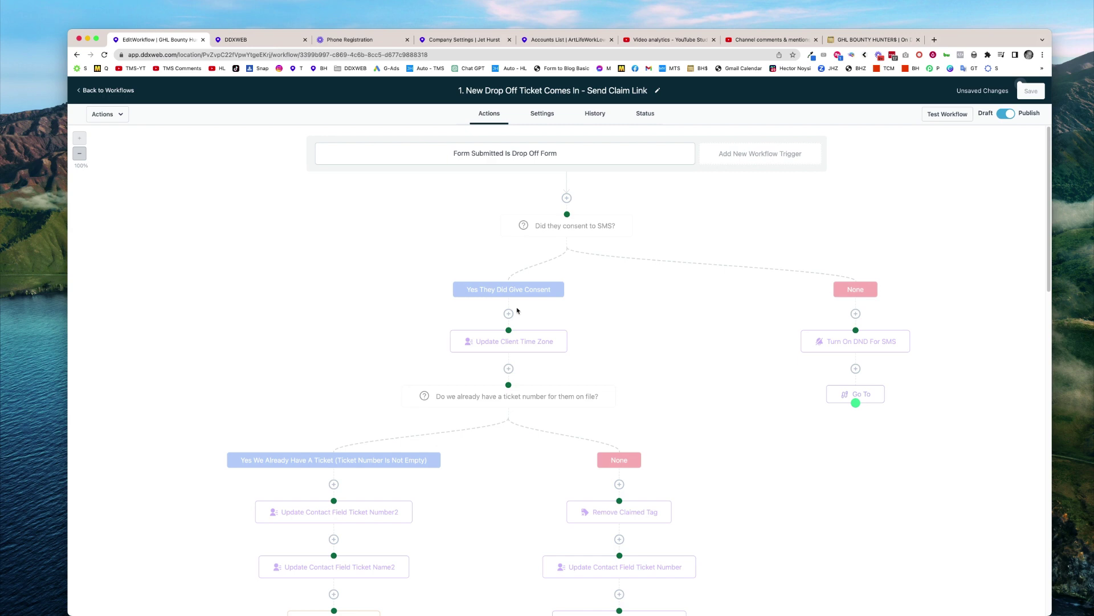
left_click(509, 331)
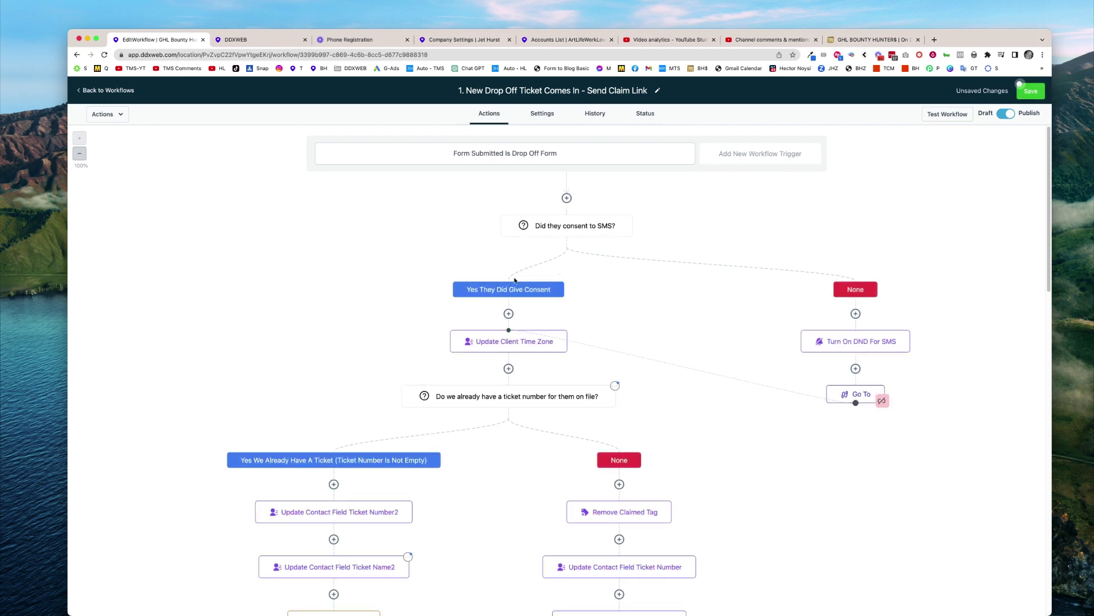
scroll(508, 341, "down", 1)
scroll(507, 341, "down", 5)
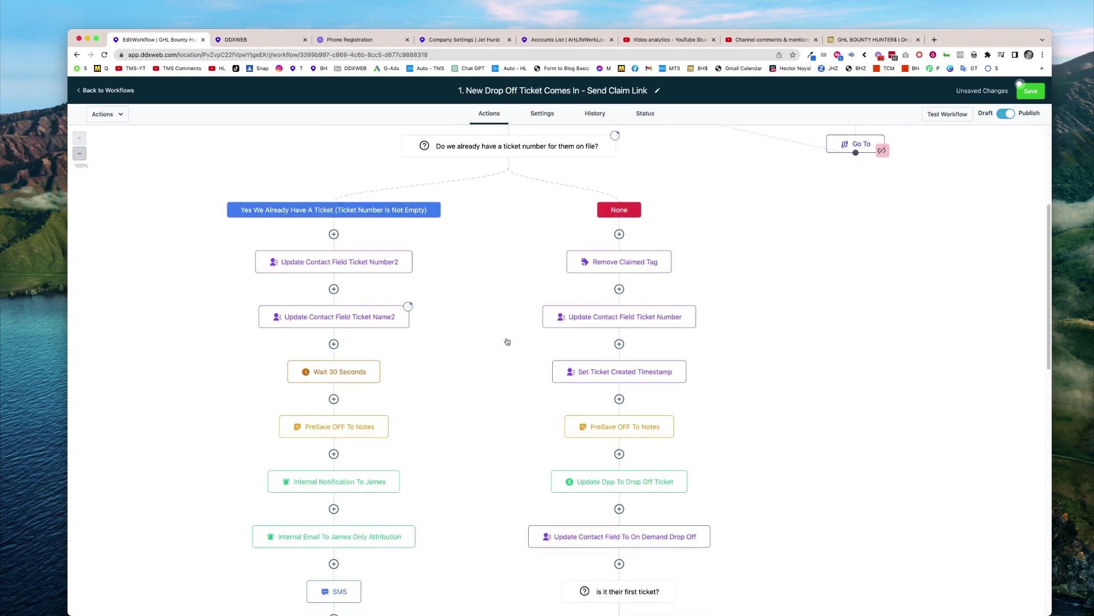
Scroll through the Drop Off Ticket workflow to review the consent branch, then save it
scroll(509, 425, "down", 1)
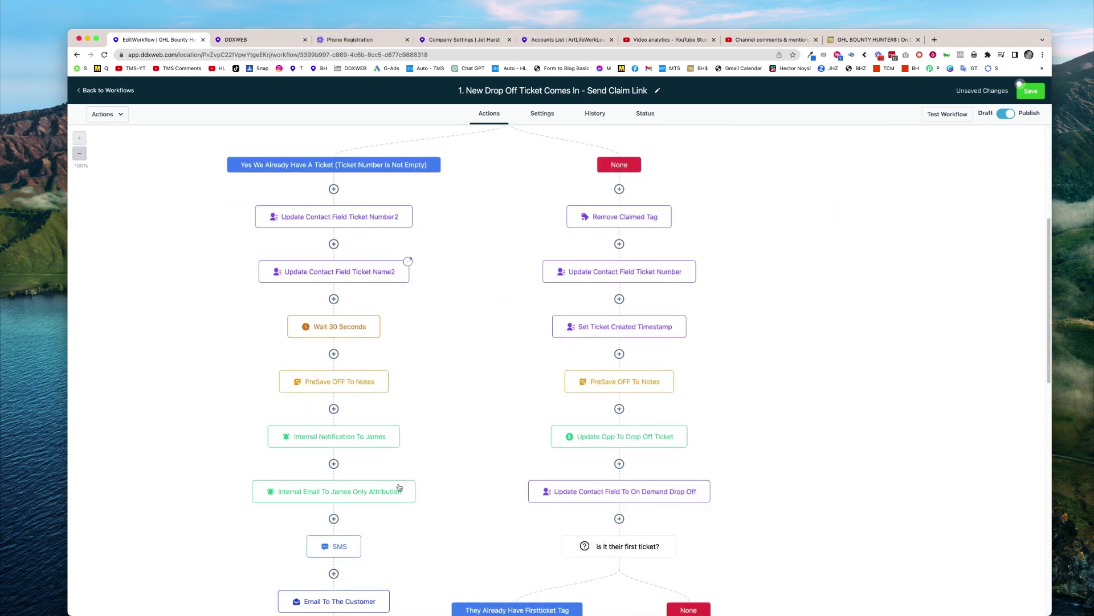
scroll(513, 434, "down", 2)
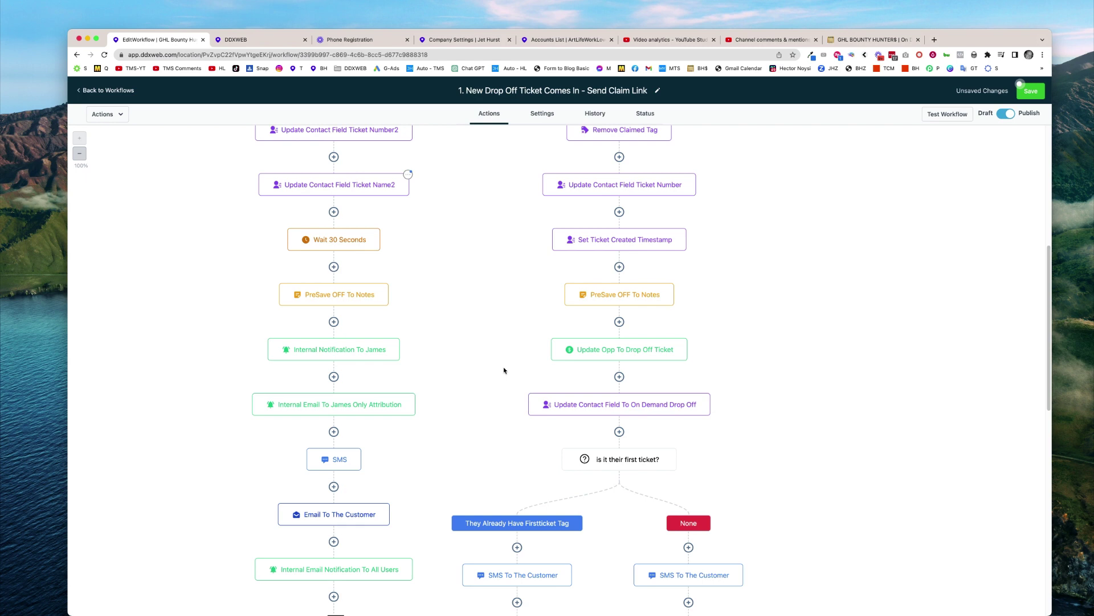
scroll(504, 370, "down", 2)
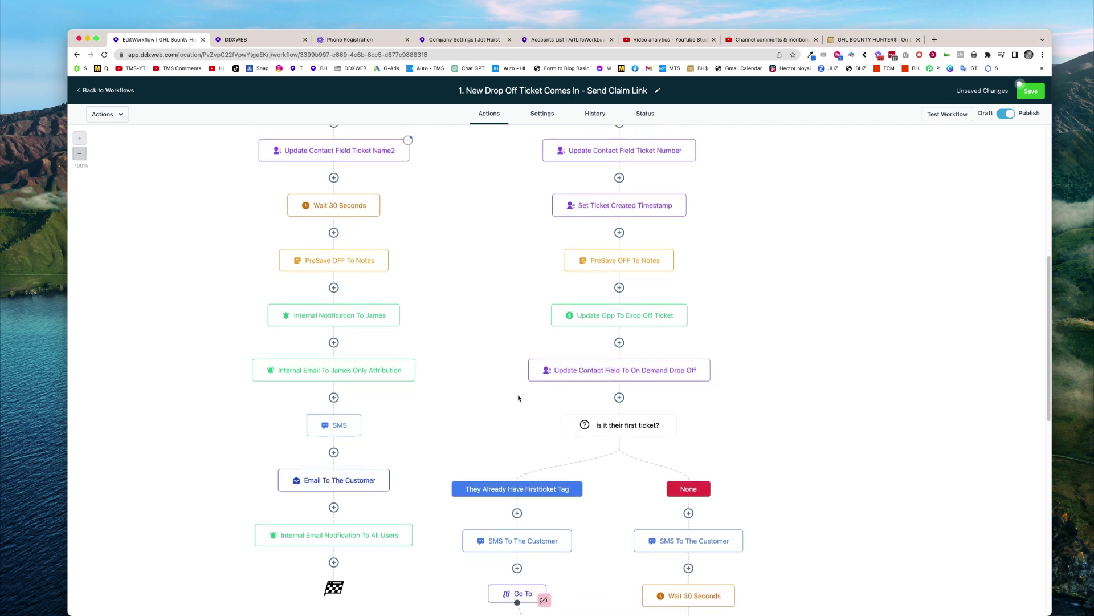
scroll(519, 398, "up", 10)
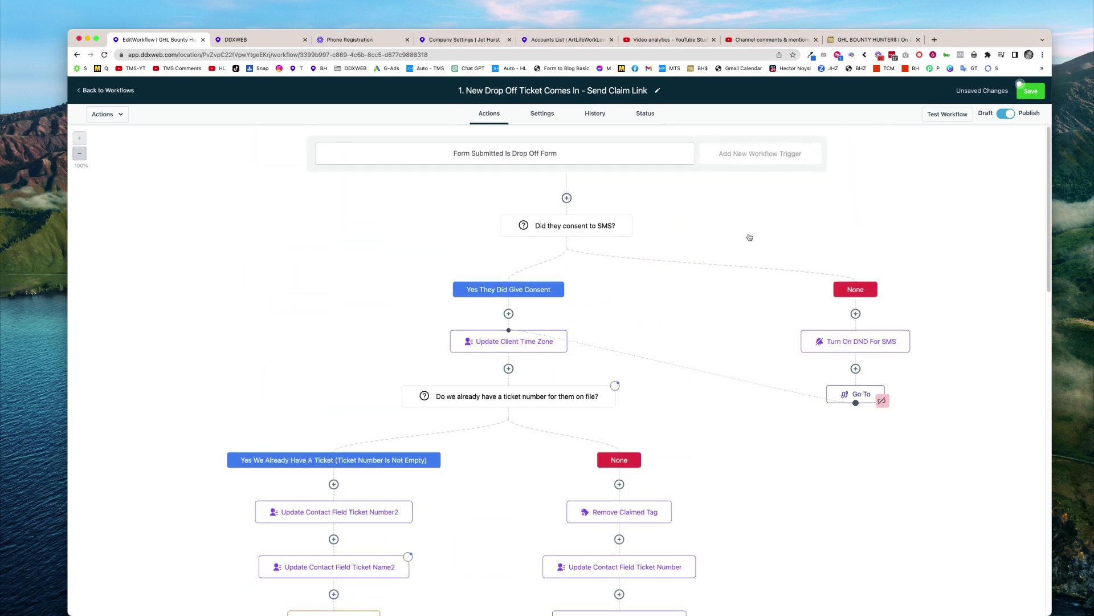
left_click(1031, 92)
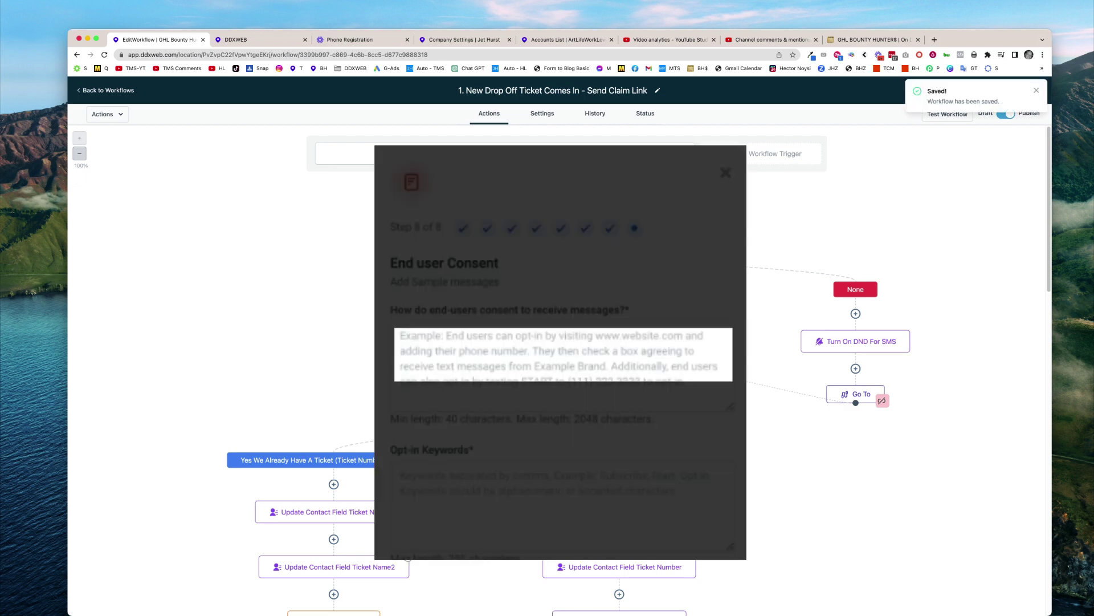
Switch to the browser tab showing the SMS Consent Test workflow
left_click(874, 38)
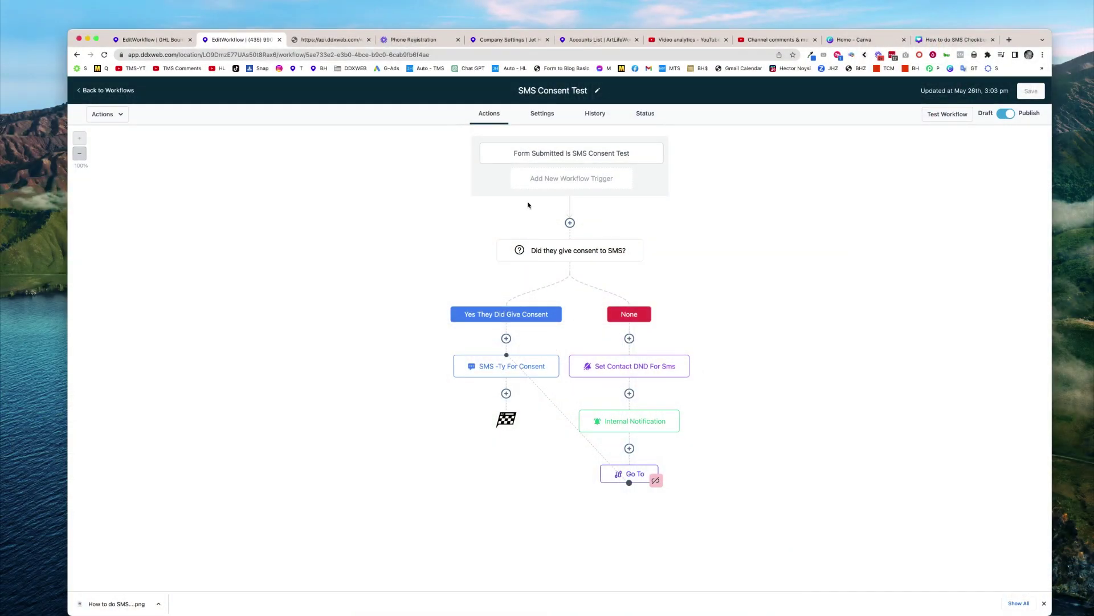
left_click(532, 90)
left_click_drag(531, 90, 569, 123)
left_click(463, 179)
left_click(333, 44)
left_click(483, 125)
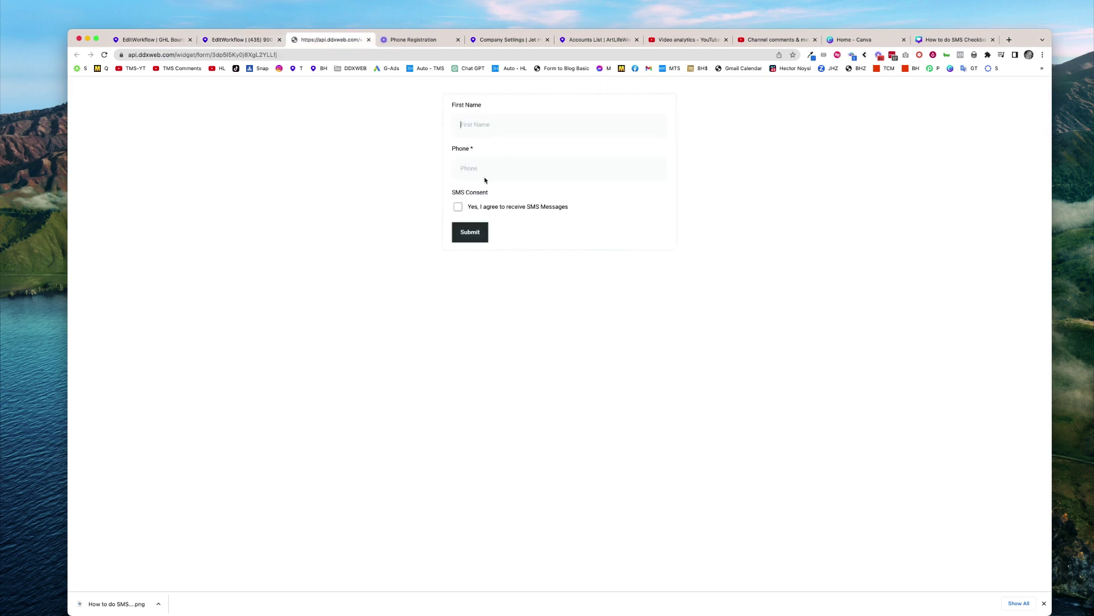
left_click(250, 40)
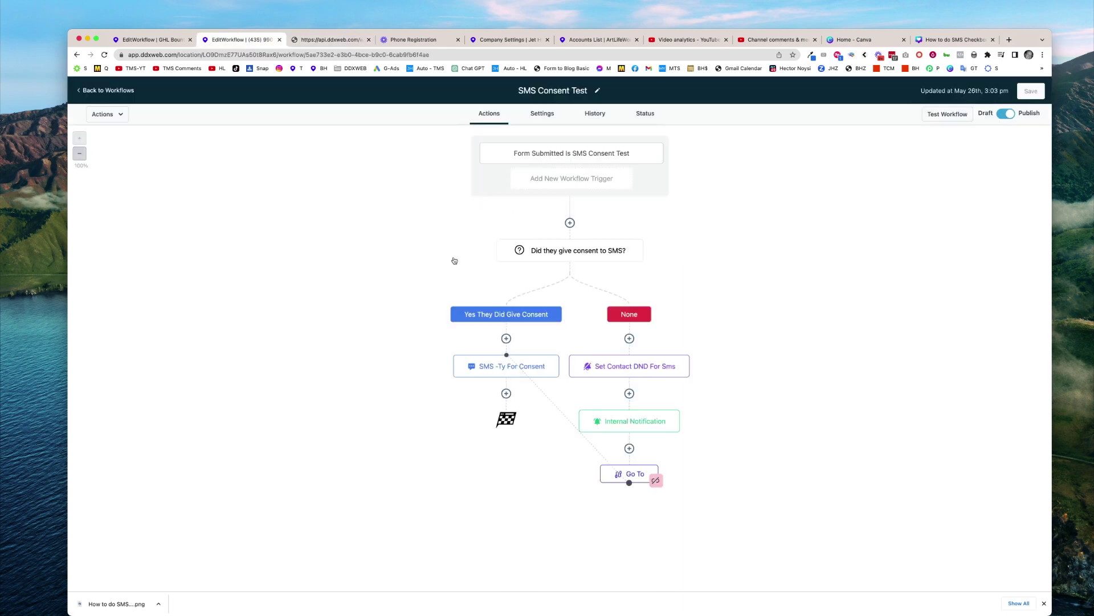
left_click(498, 368)
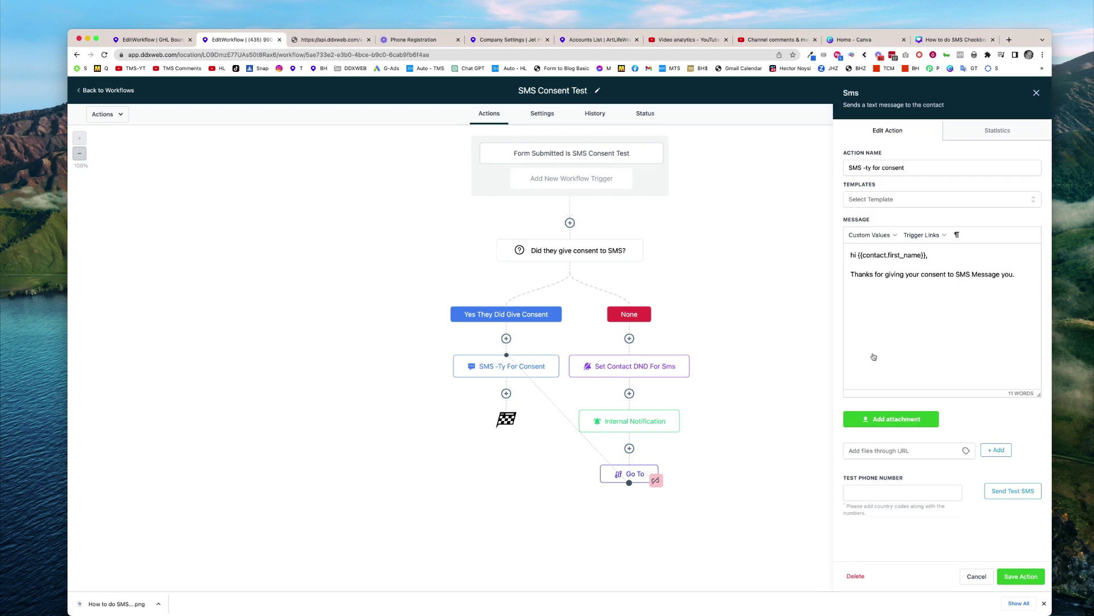
left_click(629, 369)
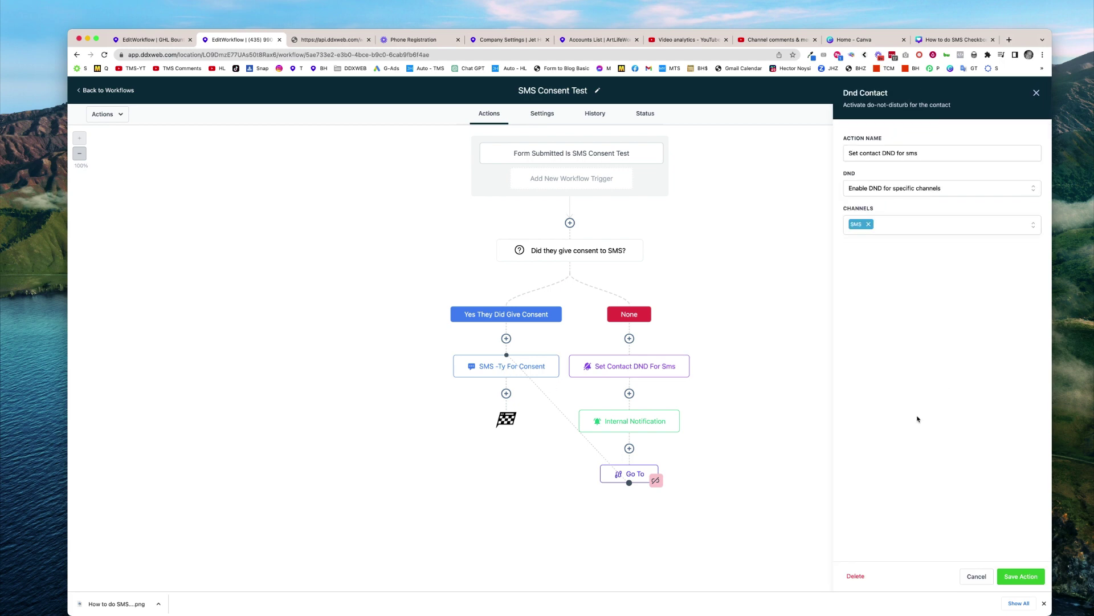
left_click(976, 576)
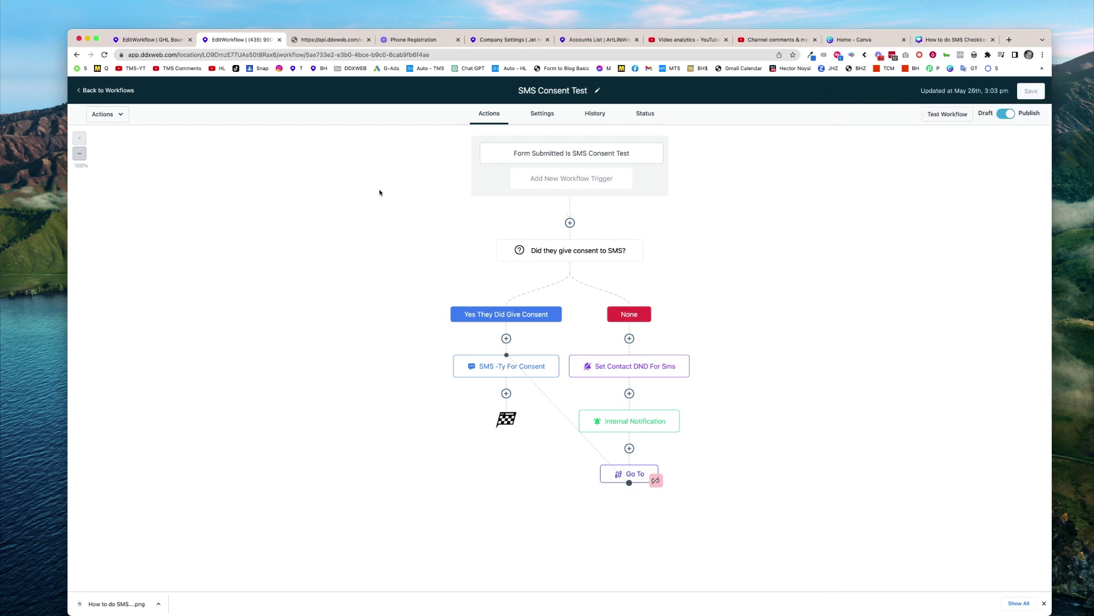
Fill the test form with a first name and phone number, tick SMS consent, and submit it
left_click(346, 41)
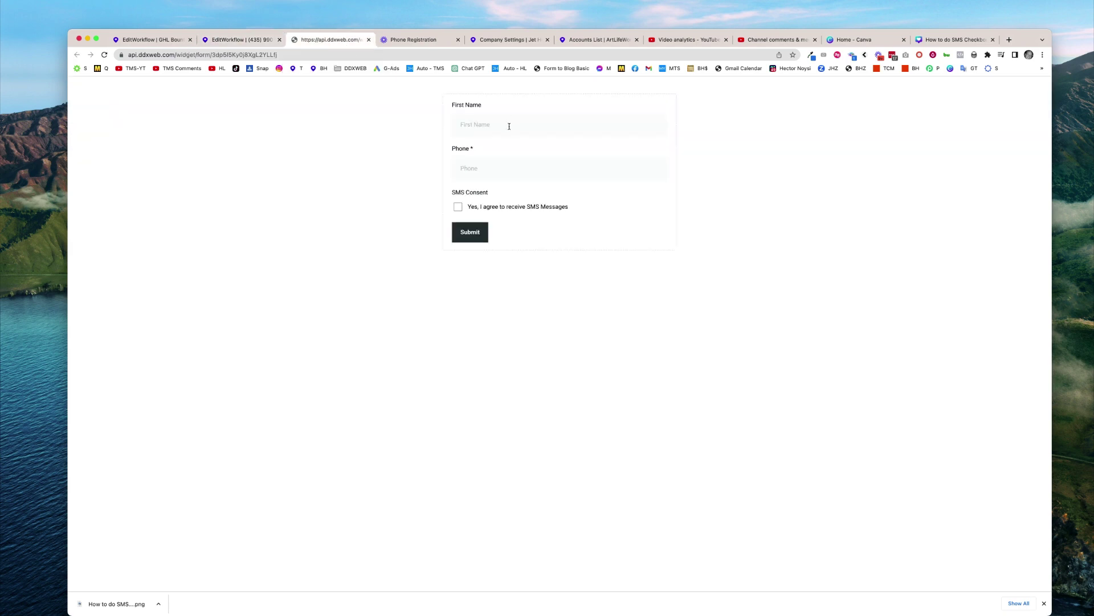
key("Tab")
left_click(458, 207)
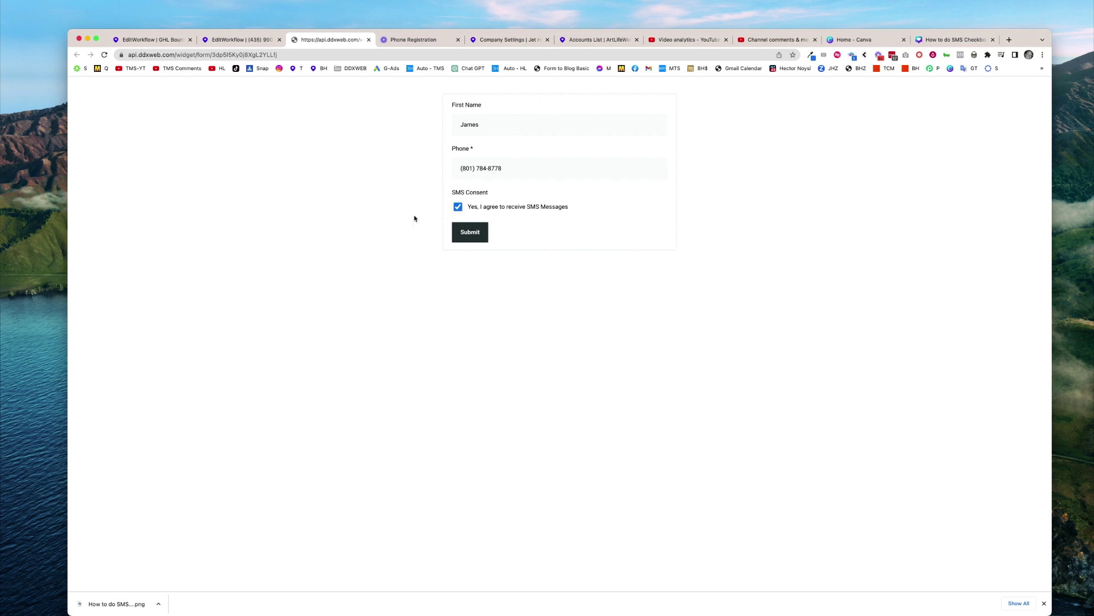
left_click(468, 234)
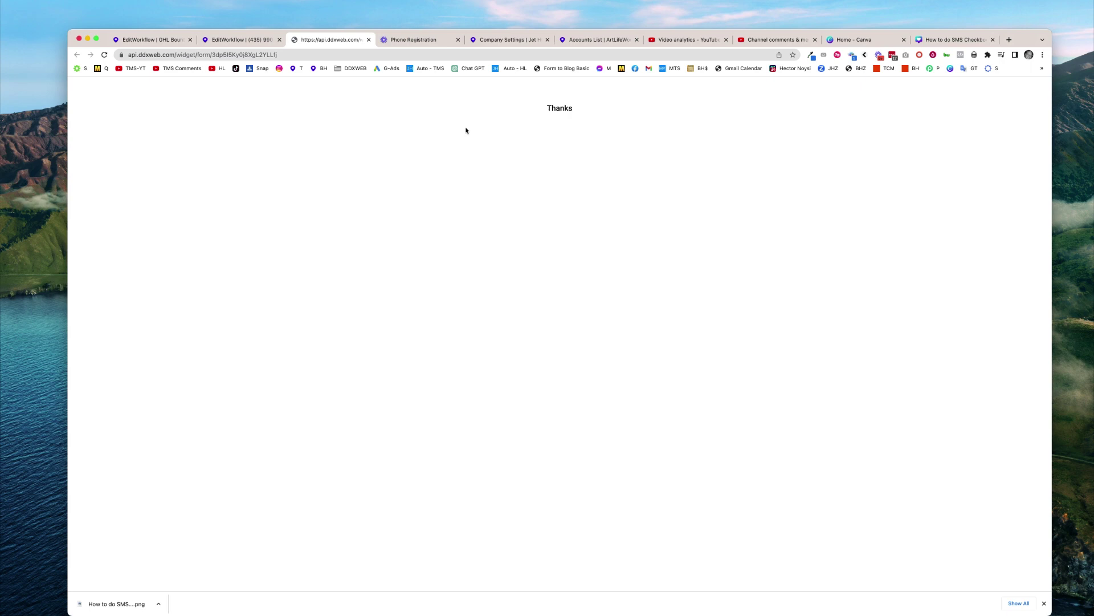
Check the consent SMS's event details in workflow history, then close an extra tab and open a new one
left_click(251, 40)
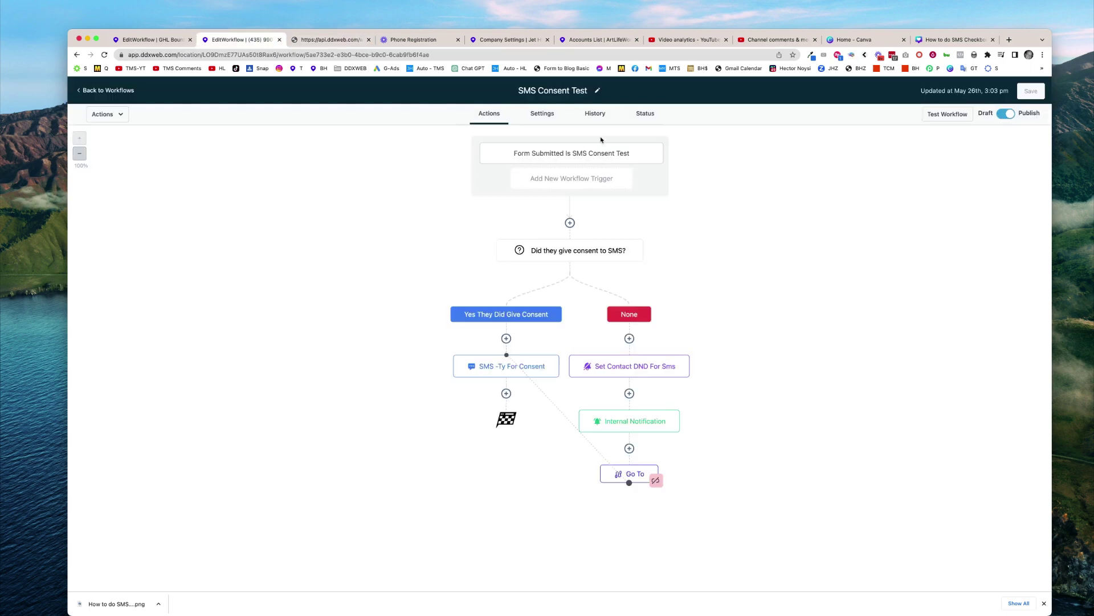
left_click(597, 114)
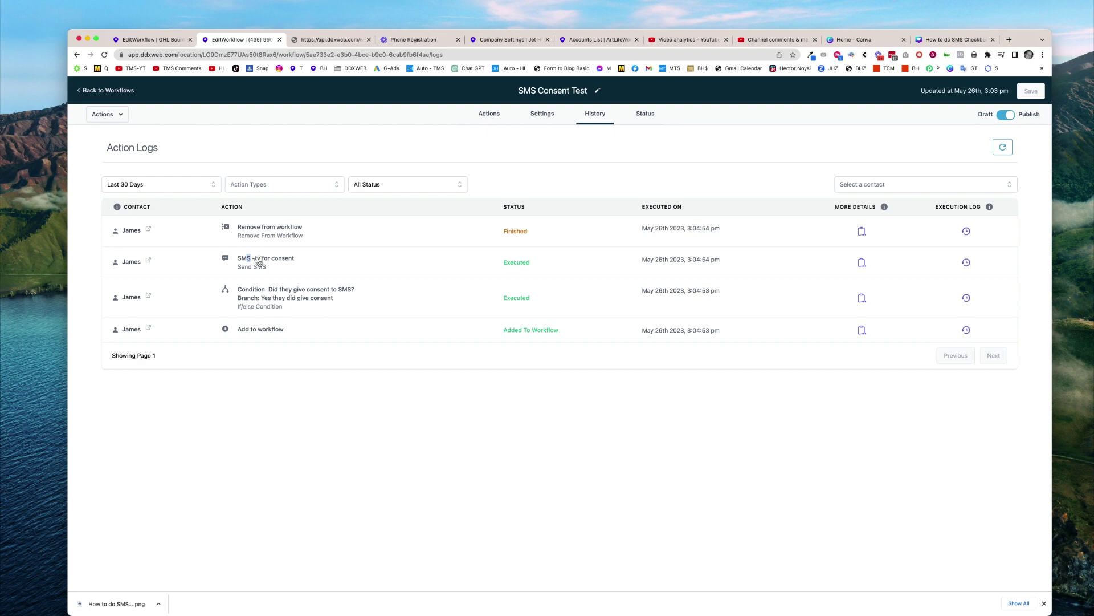
left_click_drag(246, 258, 278, 258)
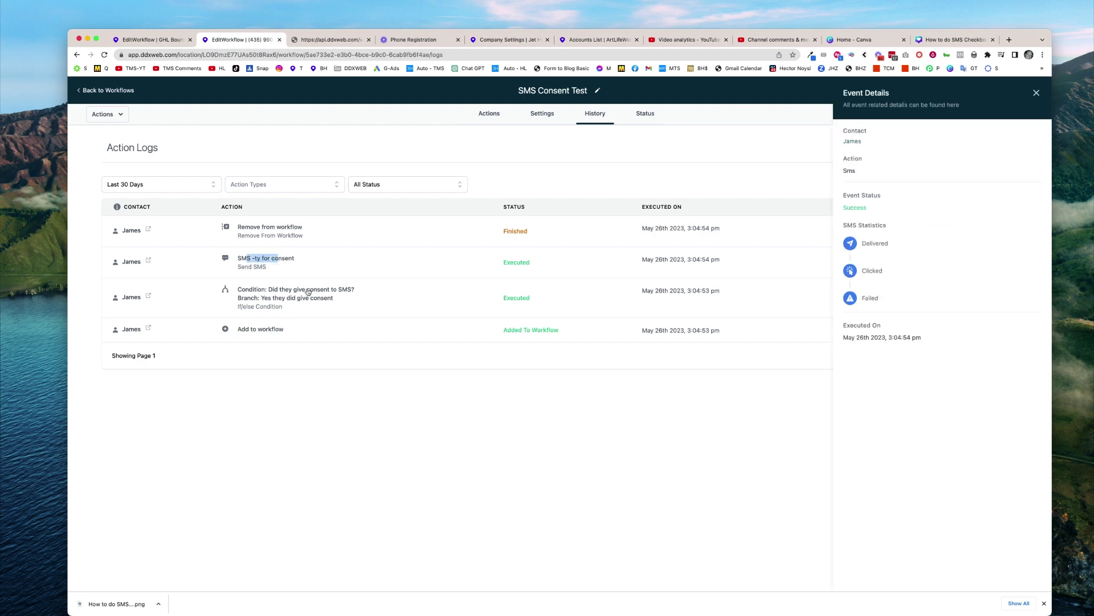
left_click(815, 39)
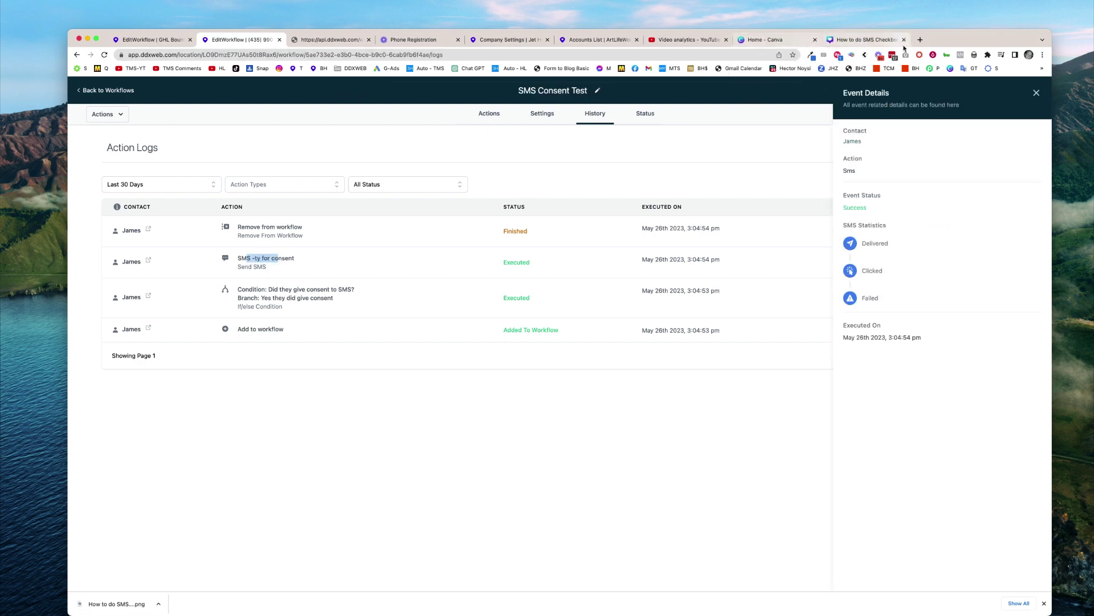
left_click(920, 39)
Load Google Voice and open the latest thread showing the consent thank-you text
type("voiv")
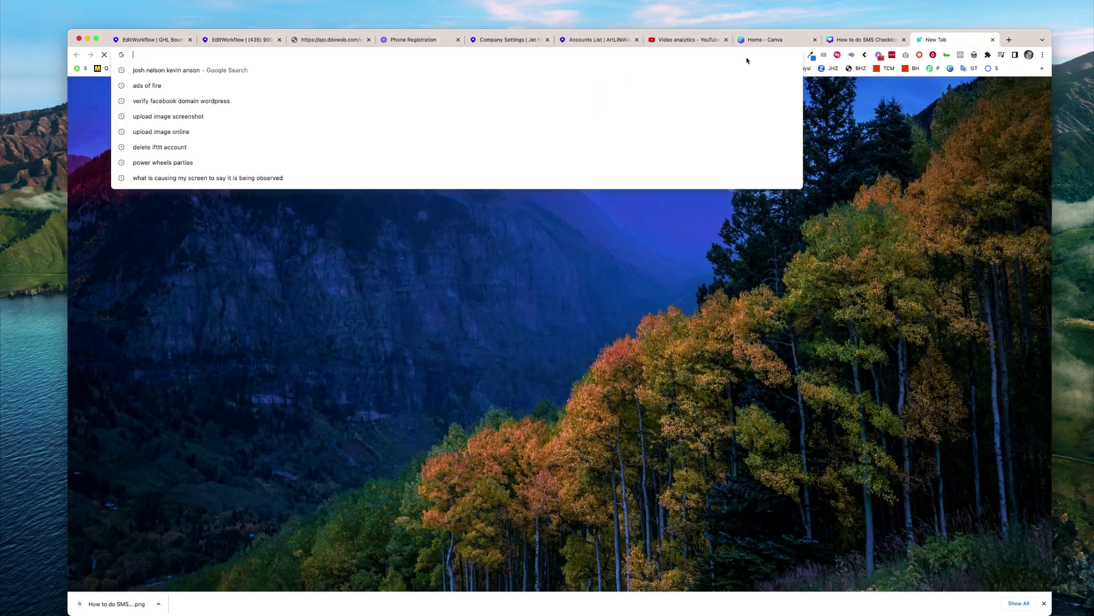
key("Return")
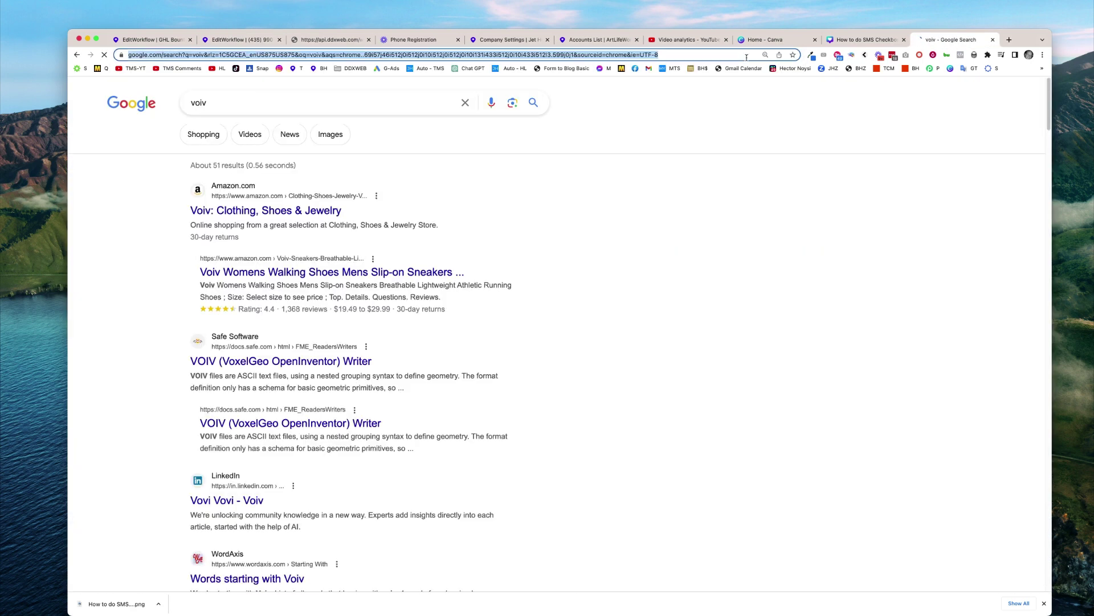
left_click(746, 58)
type("voice.google.com/u/0/messages?itemId=g.Group Message.kHfZ8gvPuYT%2FolZ5vhJSDQ")
key("Return")
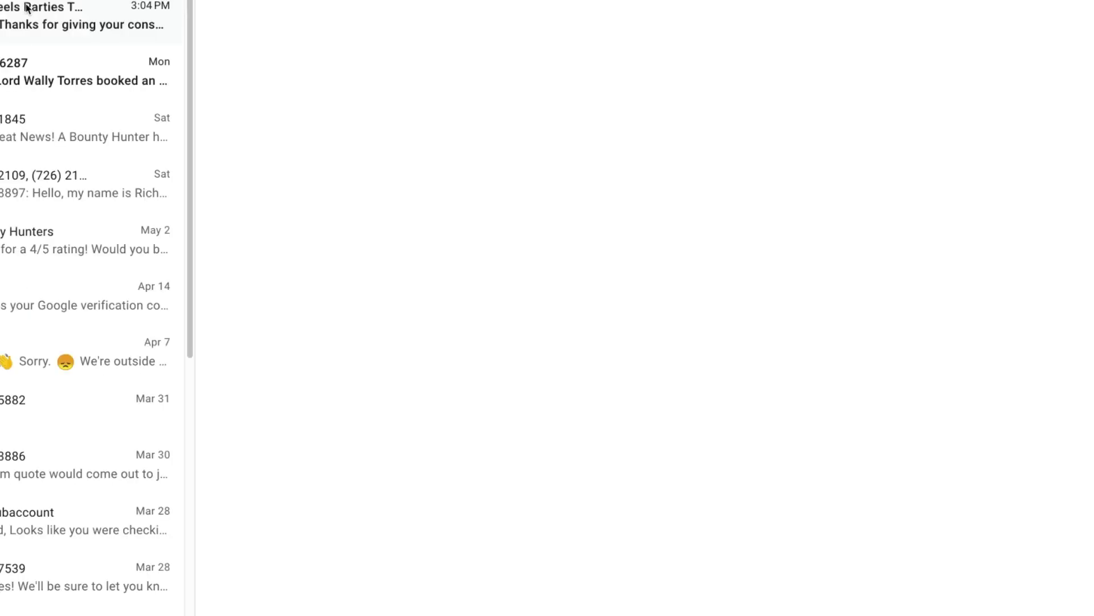
left_click(24, 16)
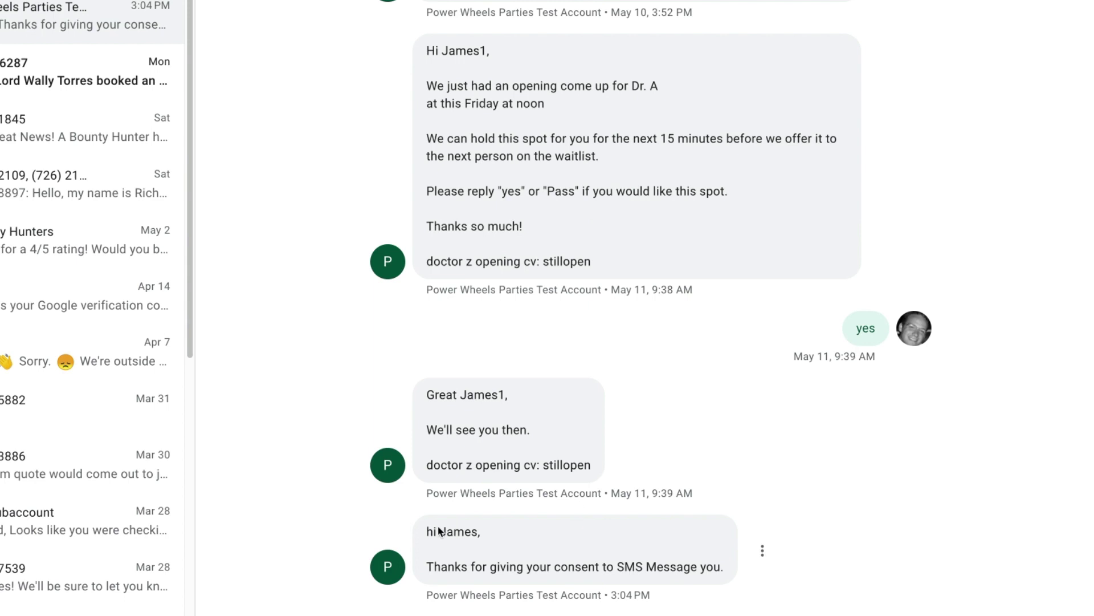
left_click_drag(466, 531, 688, 578)
left_click(675, 565)
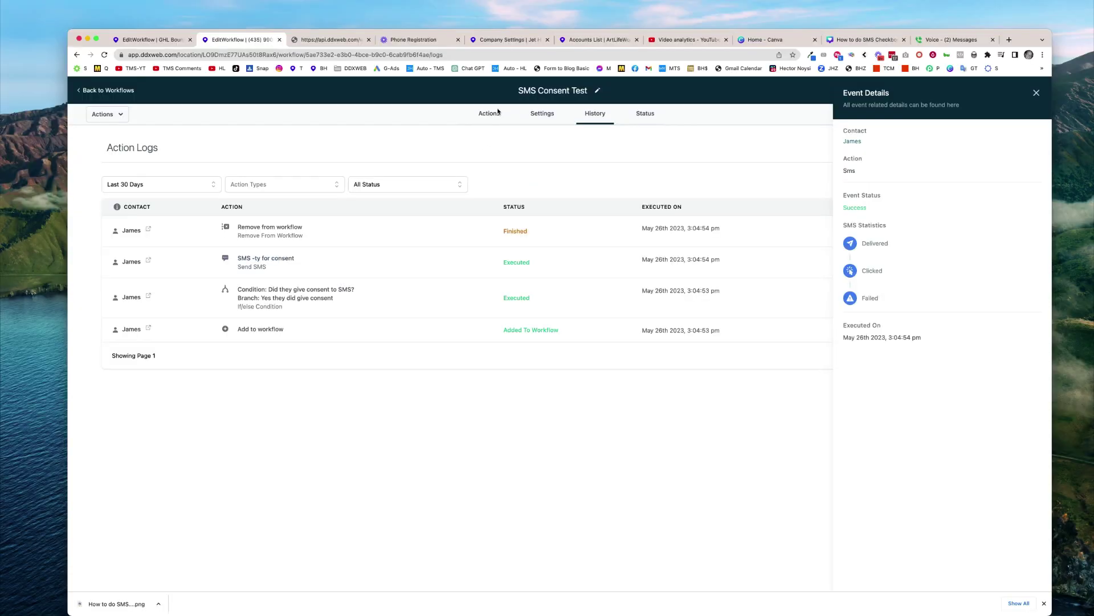
Turn on Allow Multiple in the workflow settings, save, and reload the test form
left_click(544, 114)
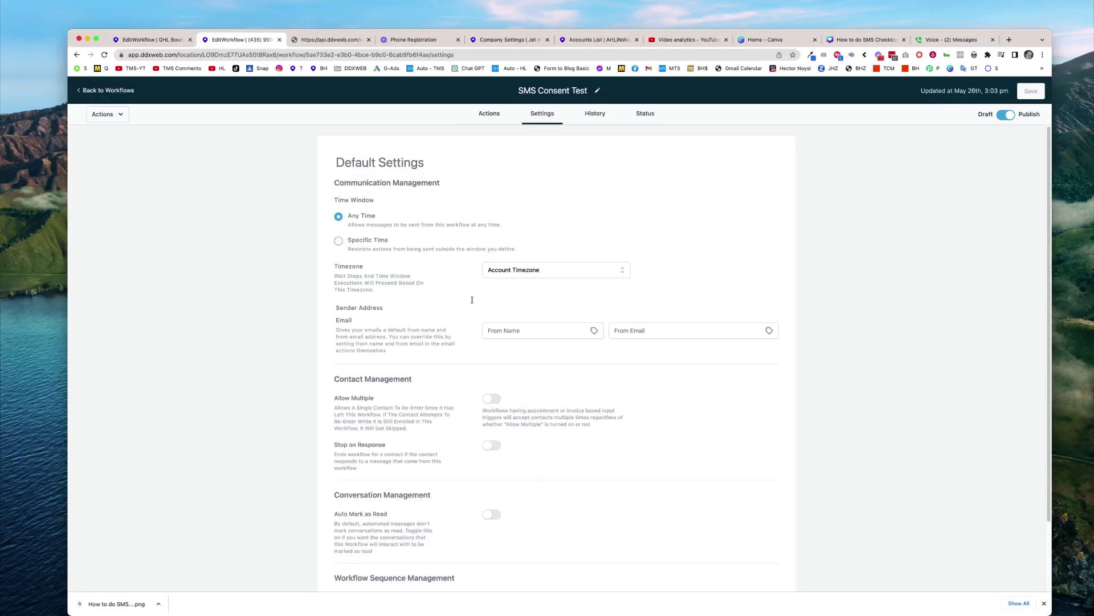
left_click(492, 398)
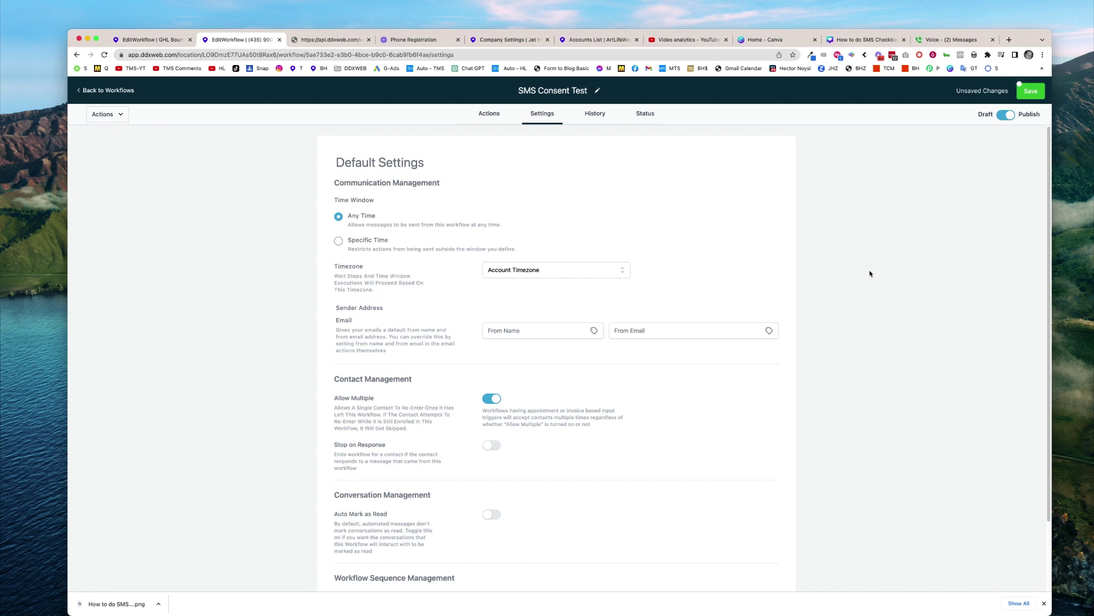
left_click(1030, 91)
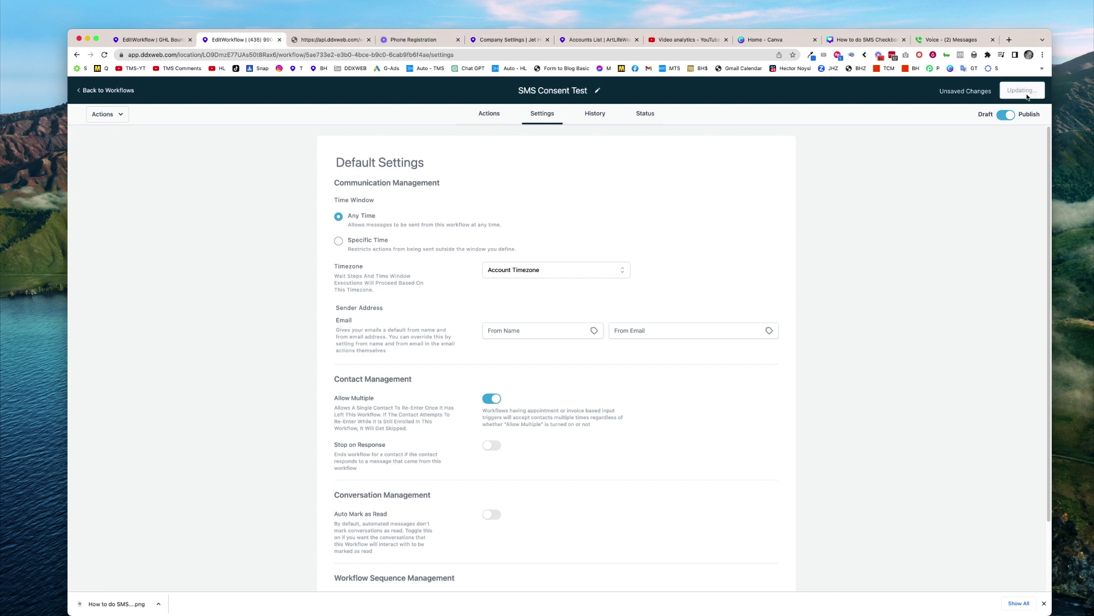
left_click(488, 116)
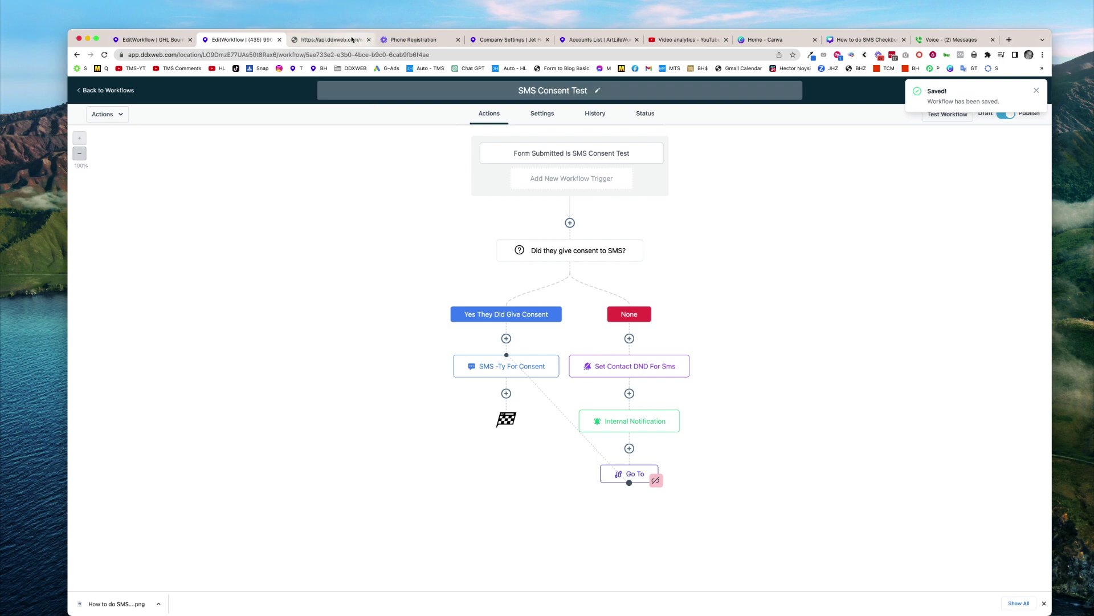
left_click(331, 40)
left_click(104, 54)
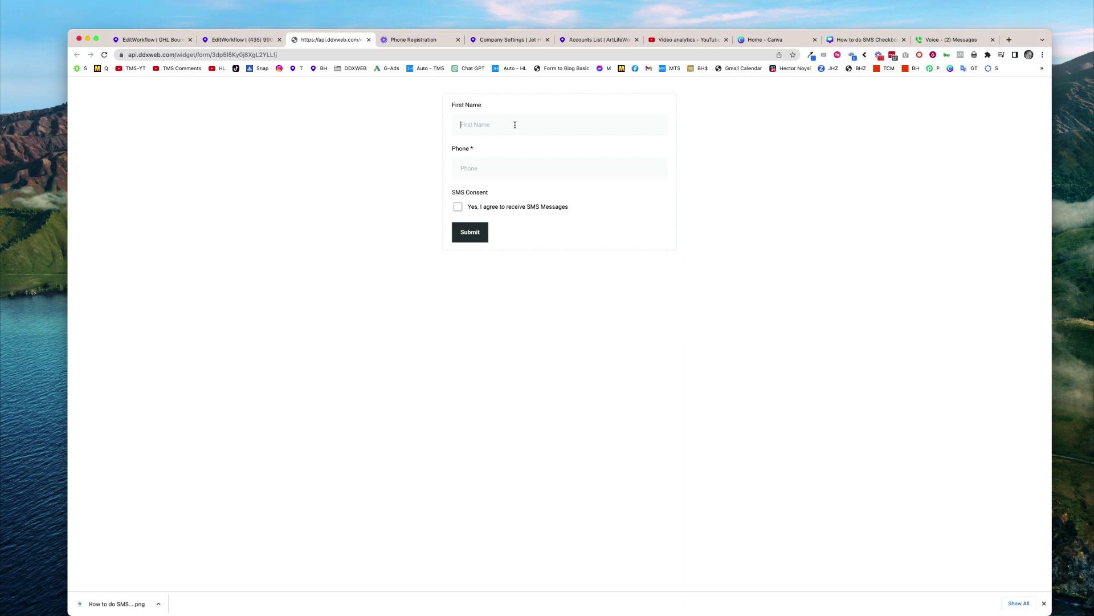
Submit a second test form with a new first name and phone, leaving SMS consent unticked
type("Harold")
key("Tab")
left_click(472, 234)
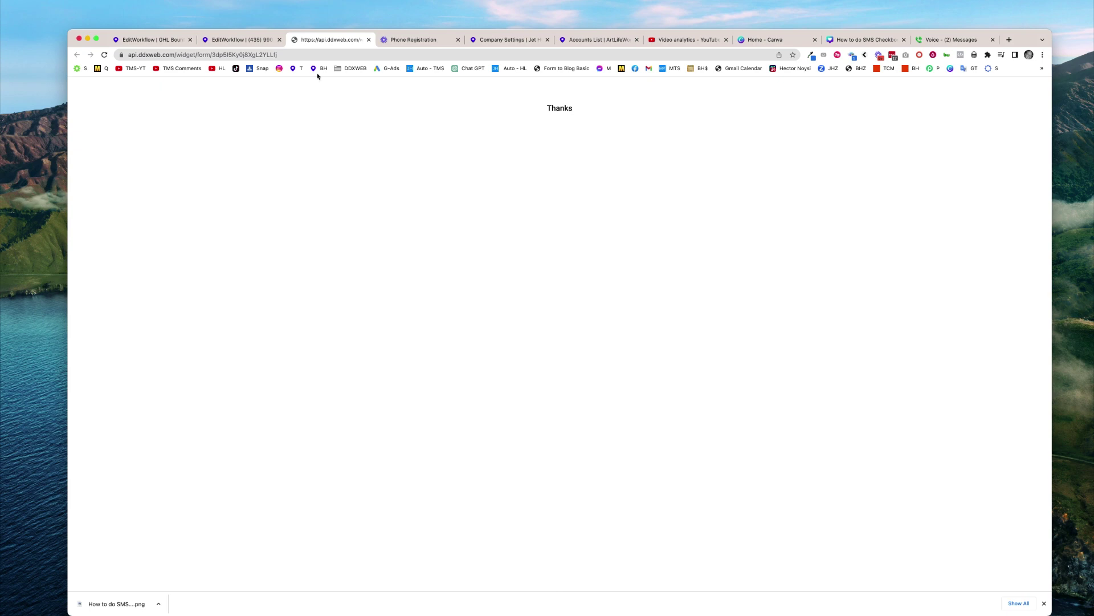
left_click(239, 39)
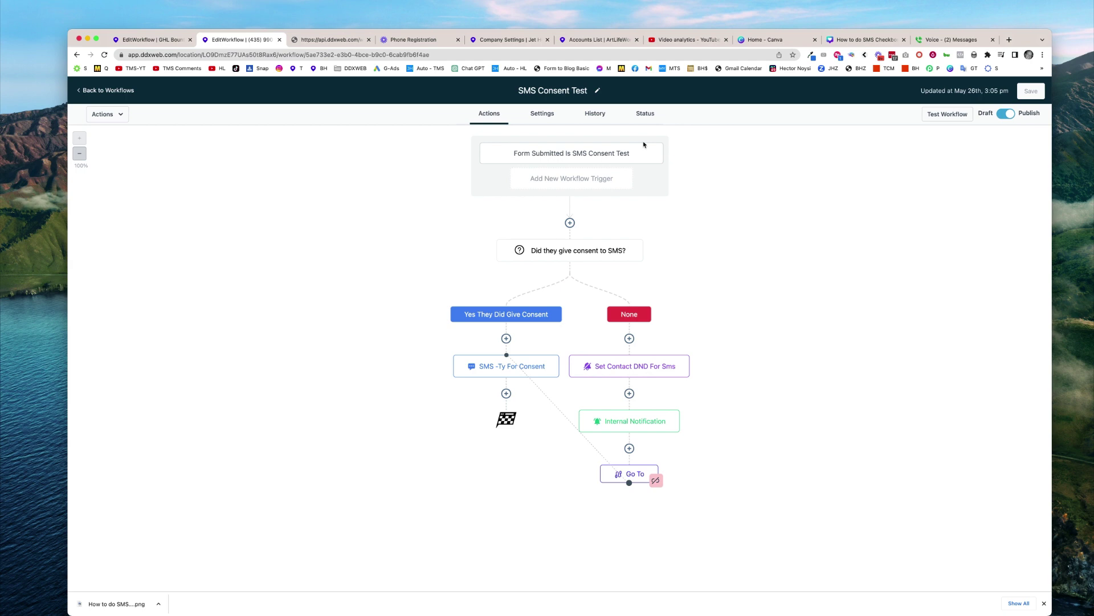
In run history, inspect the false consent condition and the SMS DND entry, then open the contact's record
left_click(596, 115)
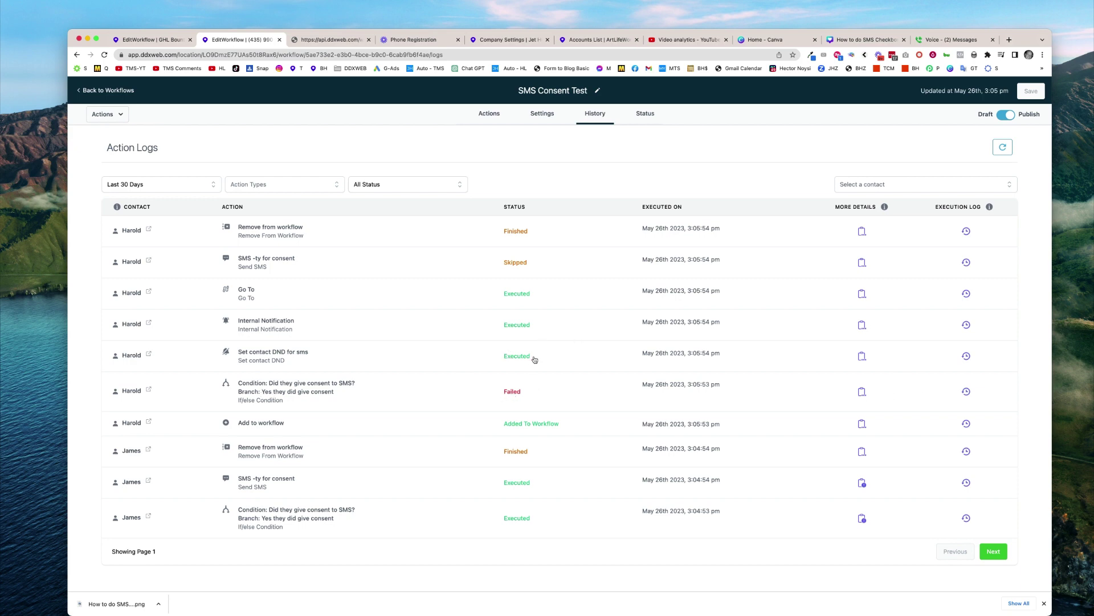
left_click(863, 392)
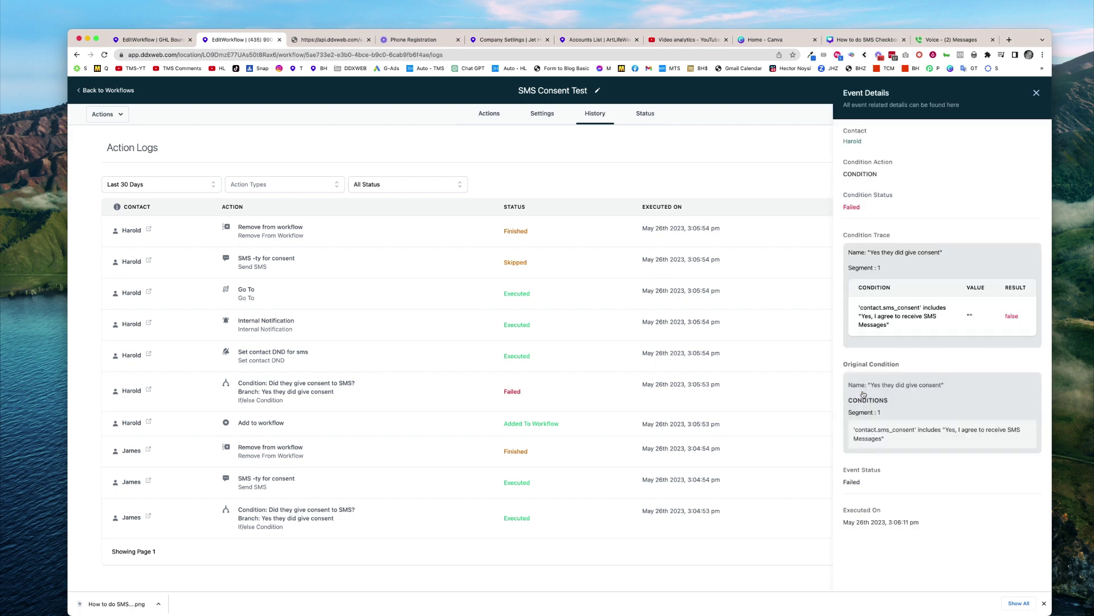
left_click_drag(1006, 316, 1023, 317)
left_click(790, 188)
left_click_drag(253, 353, 312, 357)
left_click(548, 163)
left_click(148, 354)
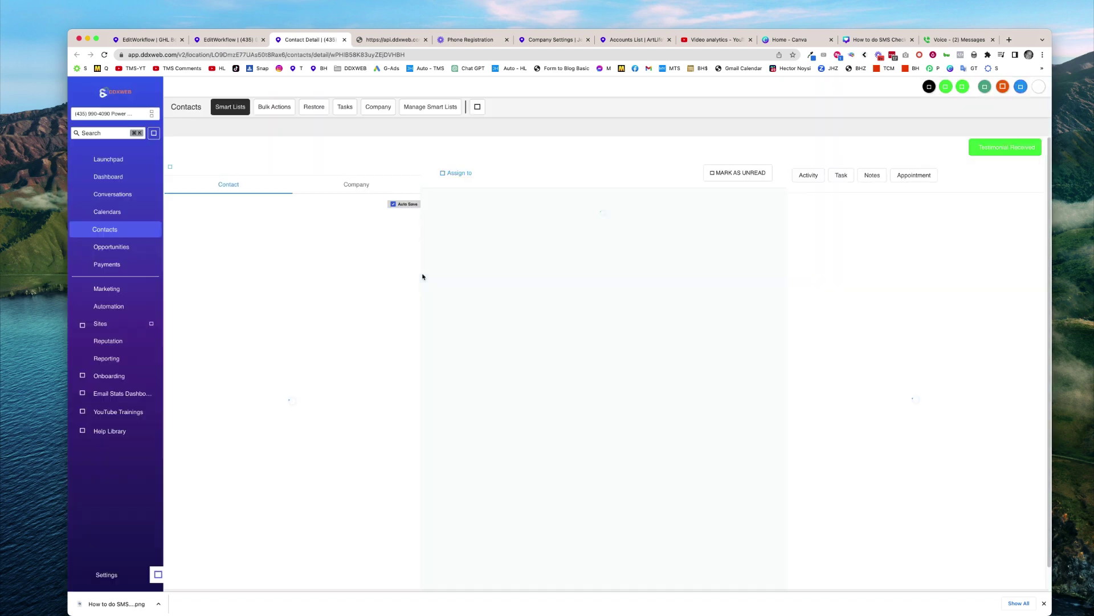
Verify the contact's SMS consent is unticked and Text Messages DND is on, then return to the workflow logs
scroll(337, 353, "down", 5)
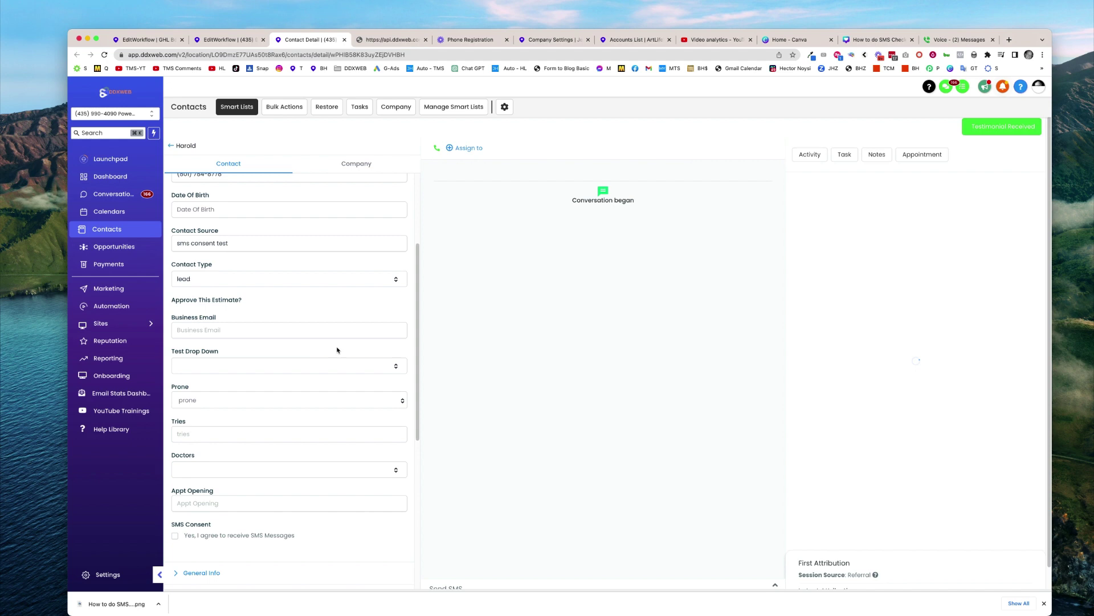
scroll(366, 326, "down", 10)
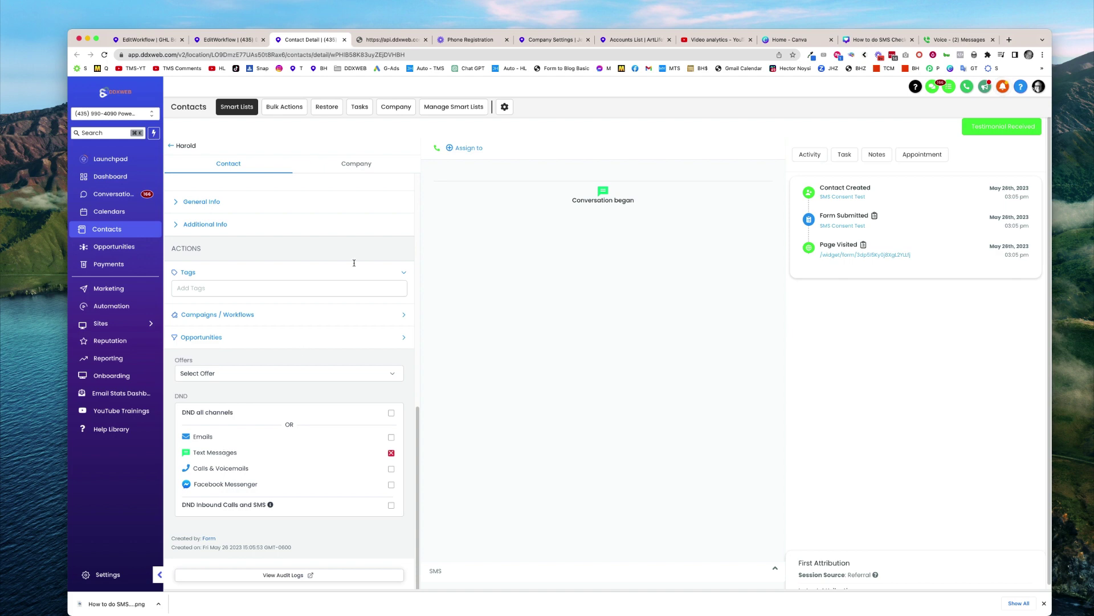
left_click(247, 40)
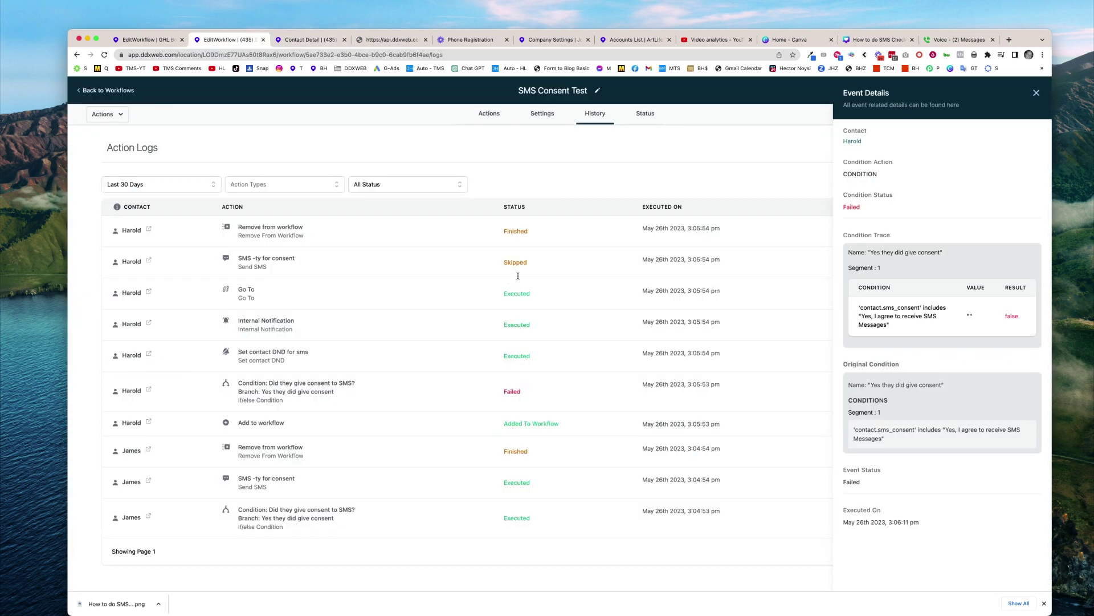
Close the event details and open the skipped consent SMS's details showing DND is on for SMS
left_click(1037, 93)
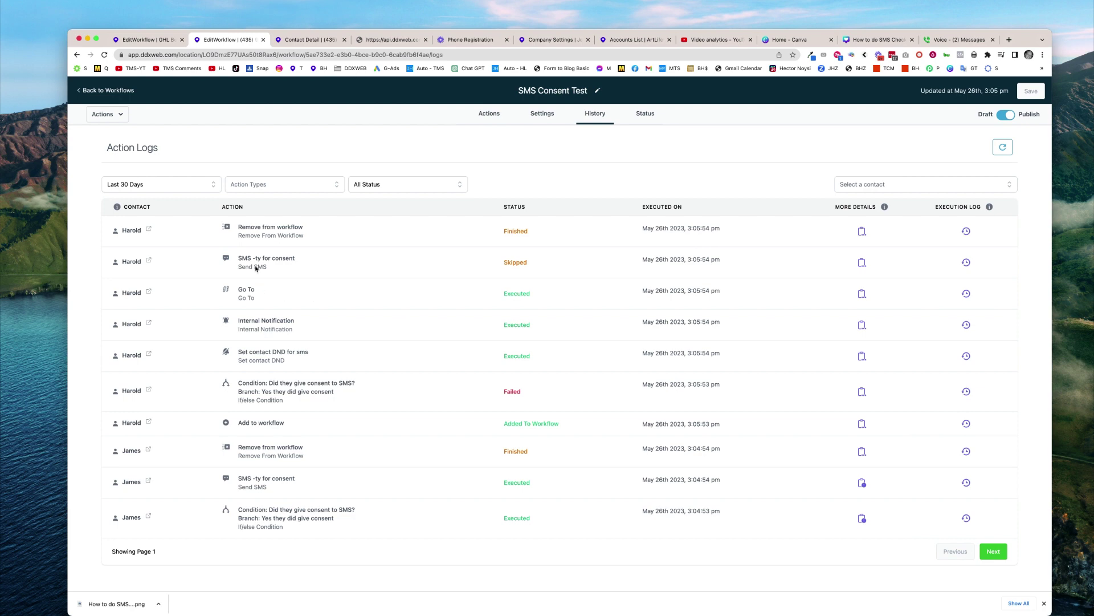
left_click_drag(501, 266, 533, 266)
left_click(862, 263)
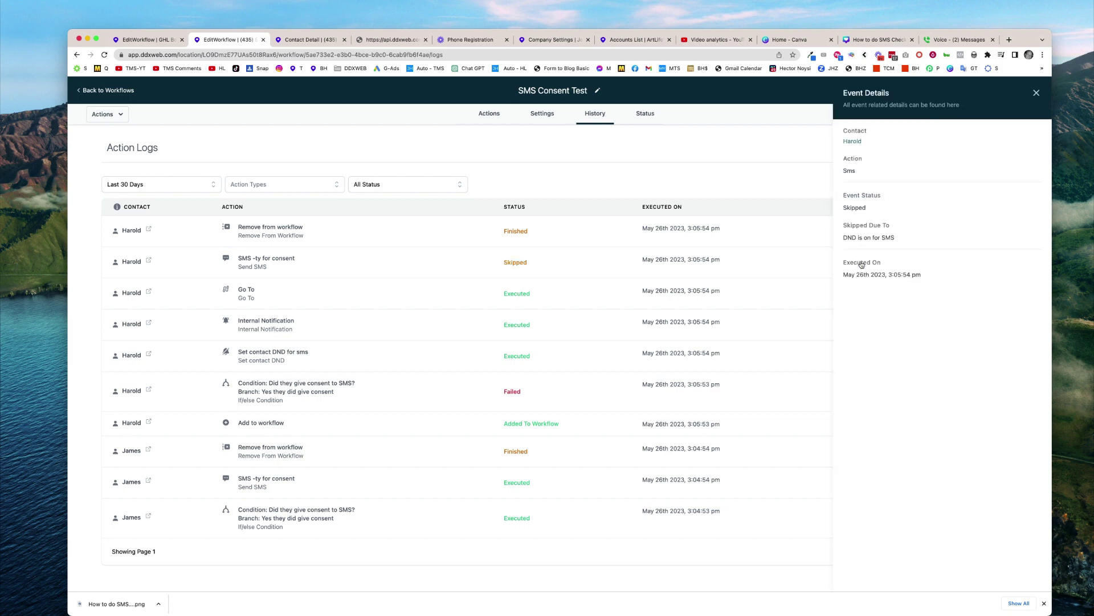
mouse_move(891, 226)
left_mouse_down()
mouse_move(853, 230)
mouse_move(890, 227)
mouse_move(883, 237)
mouse_move(894, 236)
left_mouse_up()
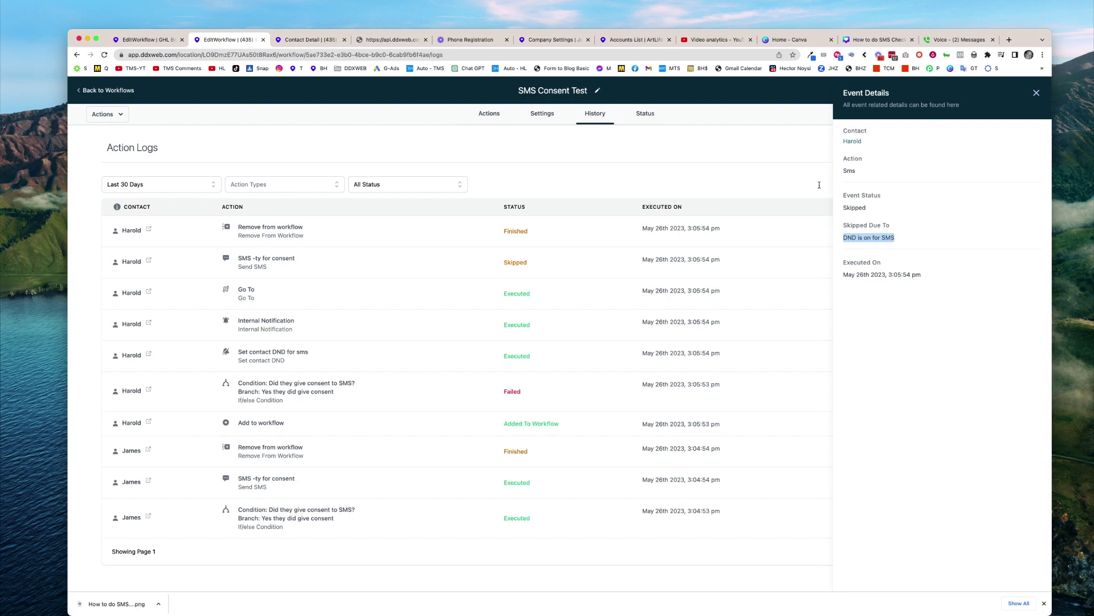